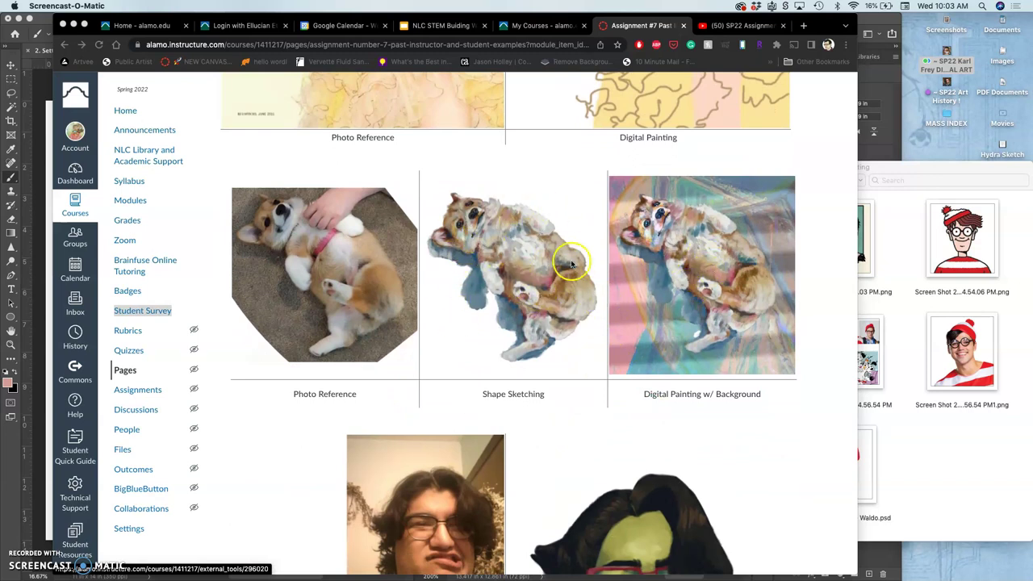
# Step: Examine the past digital painting examples and their photo references, down to the links at the end of the page
pyautogui.scroll(-10, 537, 332)
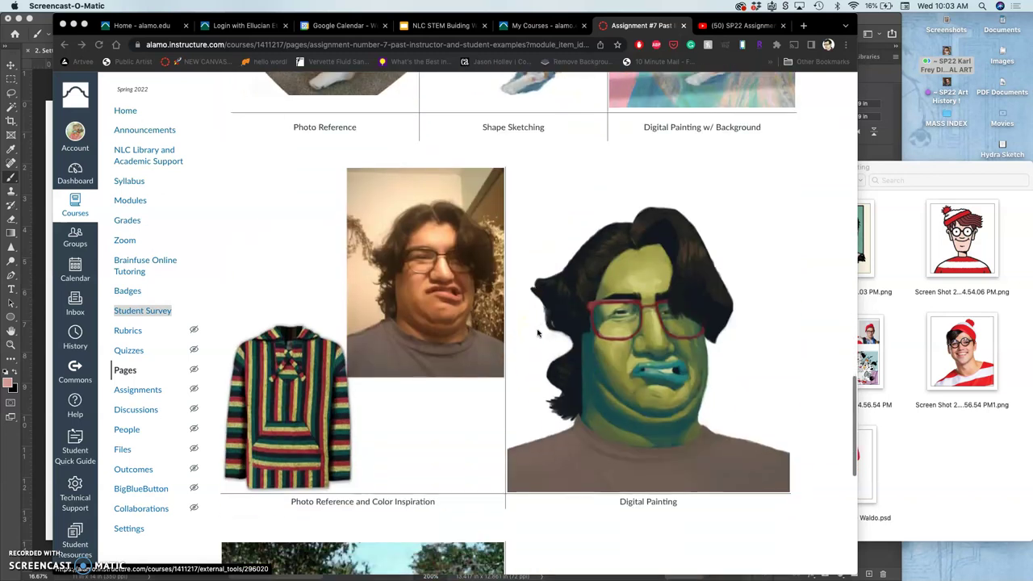
pyautogui.scroll(3, 537, 332)
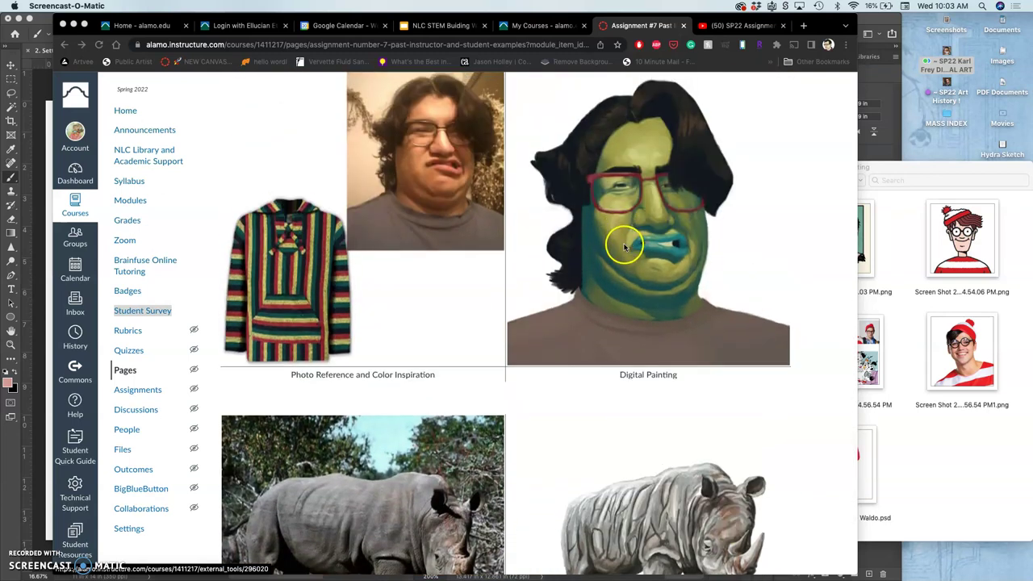
pyautogui.scroll(2, 535, 192)
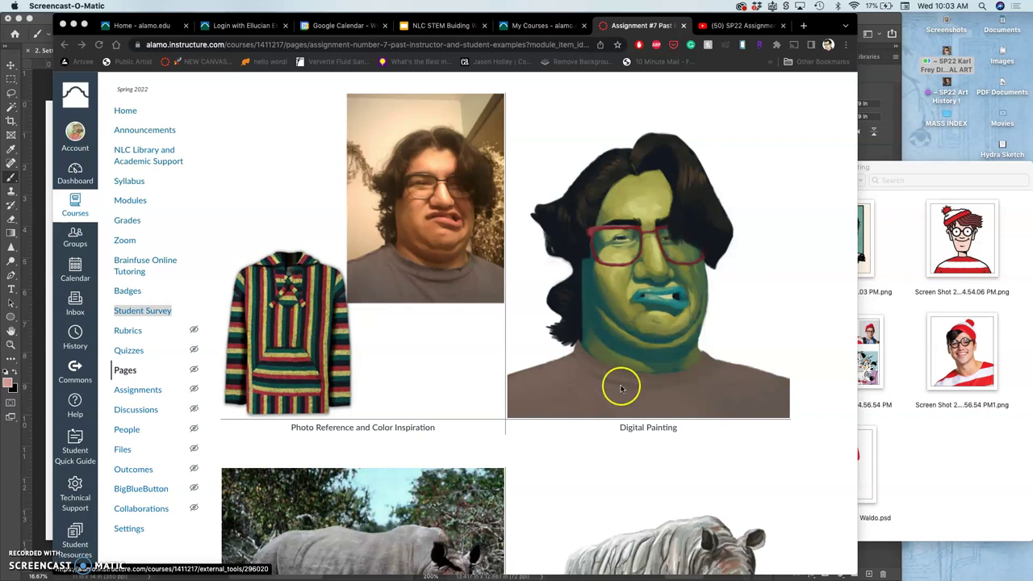
pyautogui.scroll(-2, 621, 389)
pyautogui.scroll(-6, 620, 390)
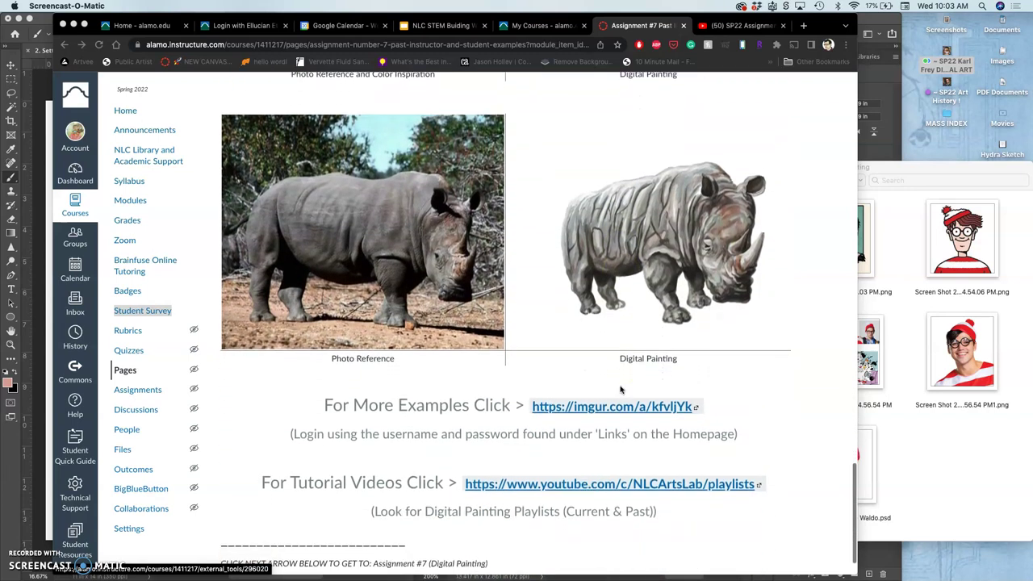
pyautogui.scroll(-2, 620, 389)
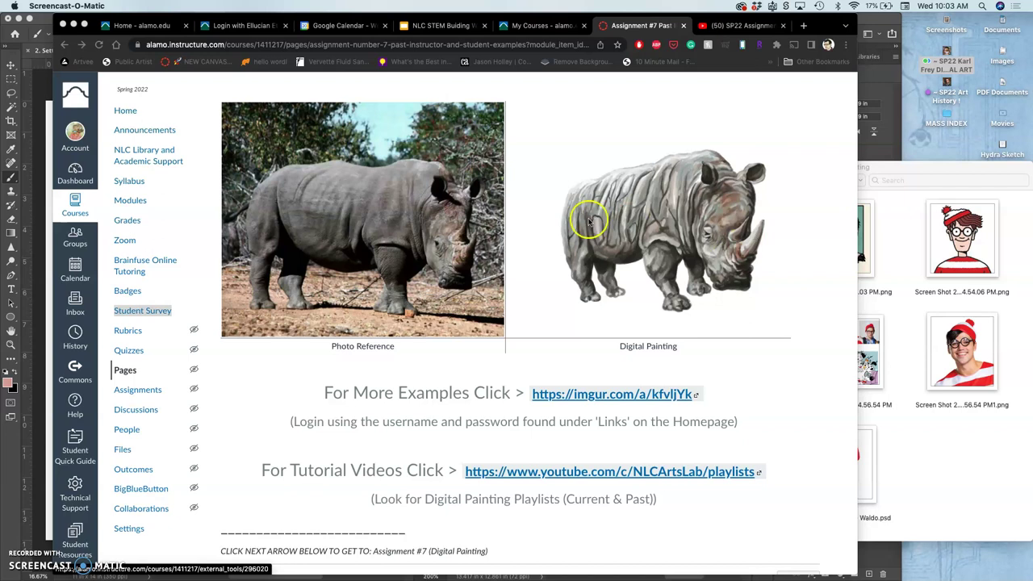
pyautogui.scroll(-1, 613, 258)
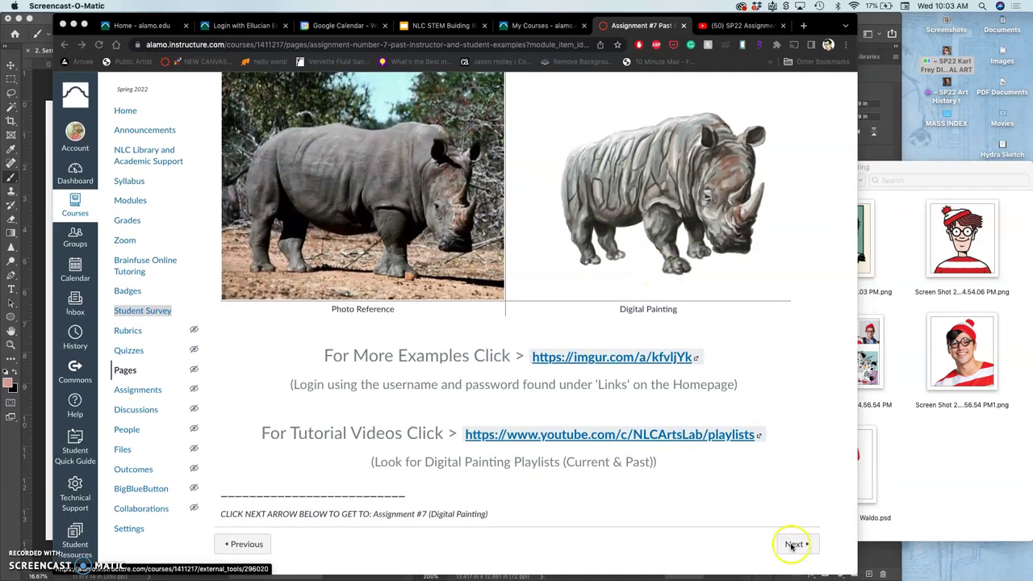
# Step: Go on to the Assignment #7 discussion topic and examine the WereWaldo instructor example with its reference images, sketch and shape painting
pyautogui.click(793, 545)
pyautogui.click(794, 545)
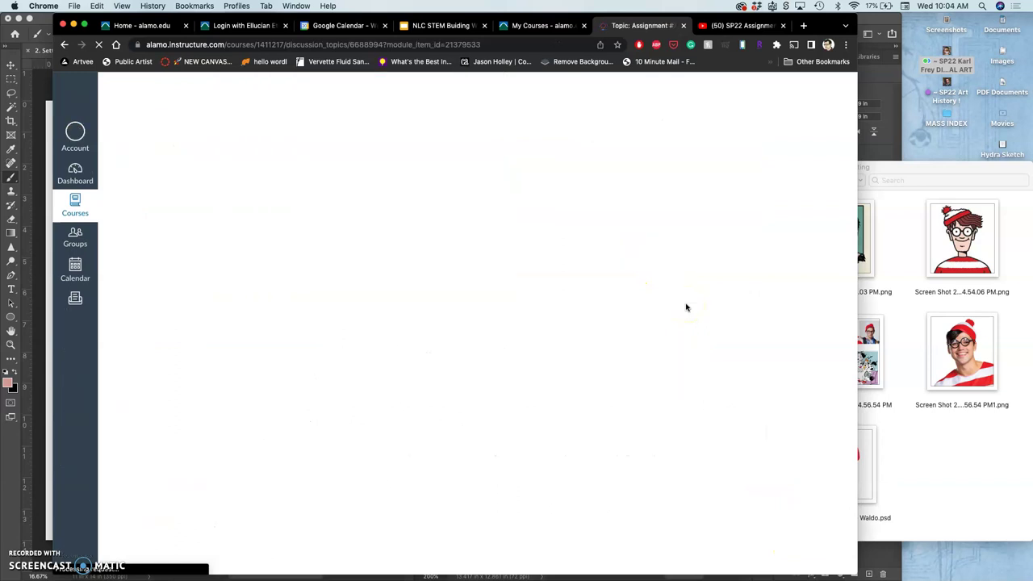
pyautogui.scroll(-5, 472, 315)
pyautogui.scroll(-10, 471, 317)
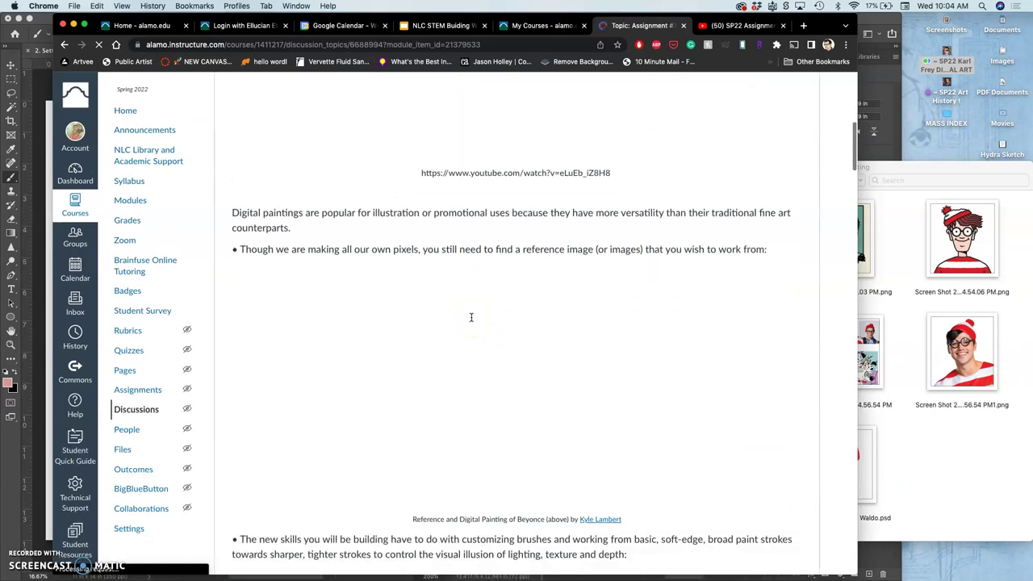
pyautogui.scroll(-15, 471, 317)
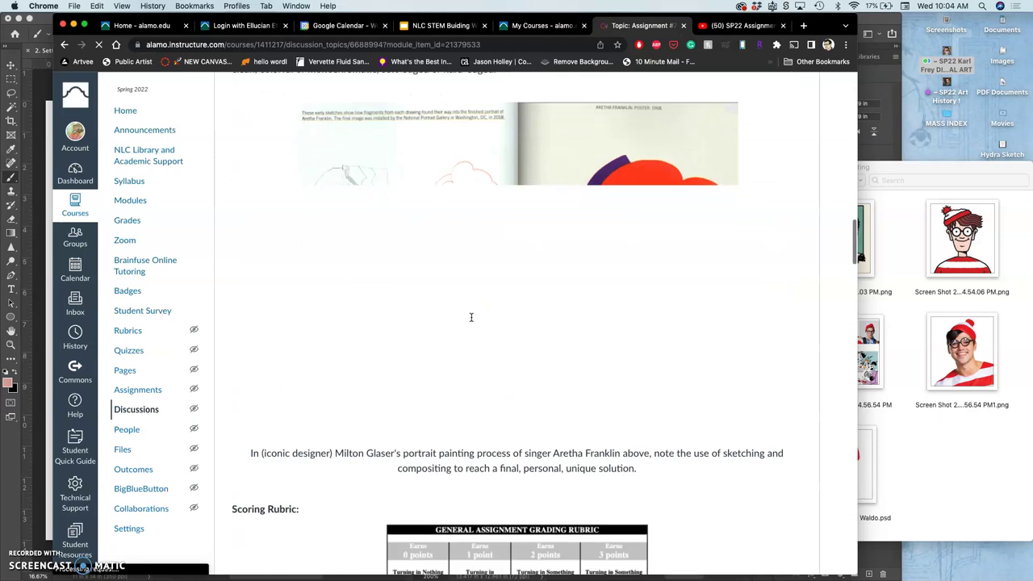
pyautogui.scroll(-5, 471, 318)
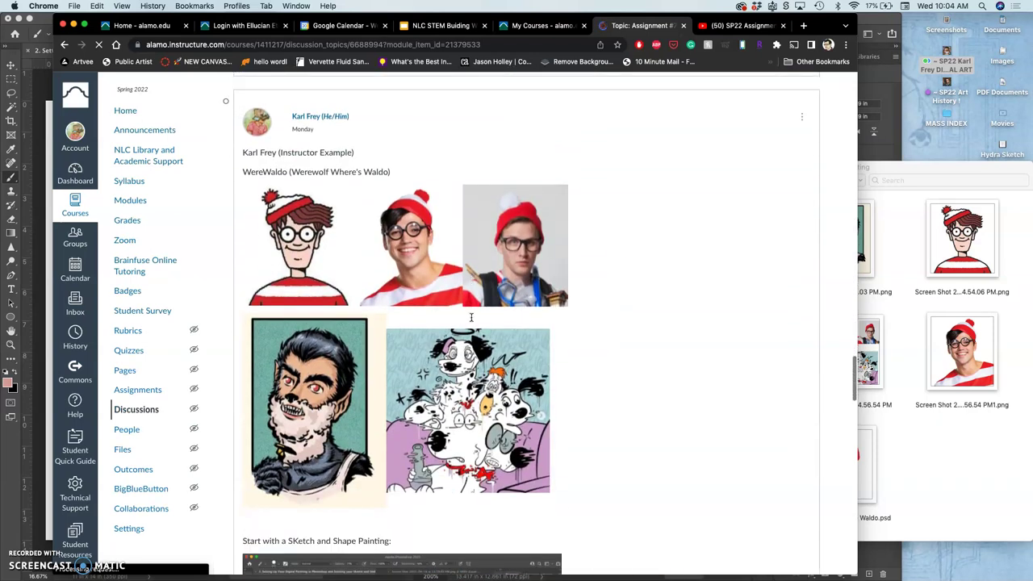
pyautogui.click(384, 236)
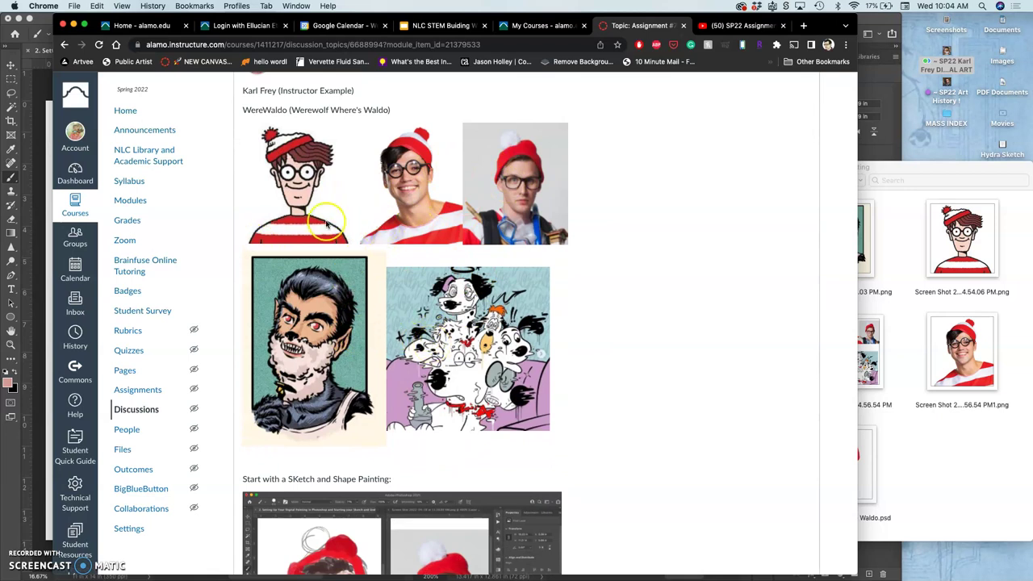
pyautogui.scroll(-4, 388, 235)
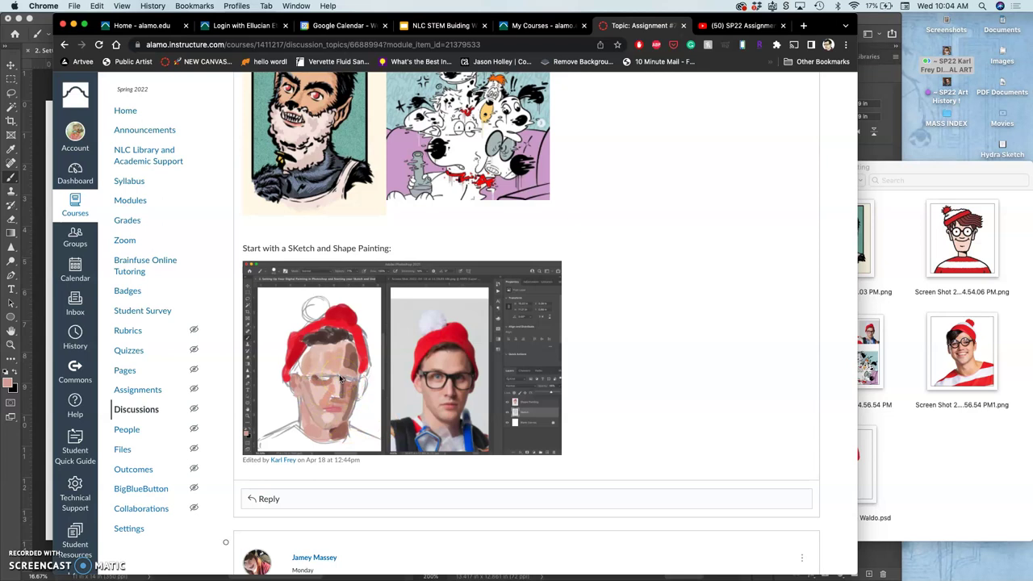
# Step: Switch to Photoshop and widen the painting document's view beside the reference photo
pyautogui.click(73, 26)
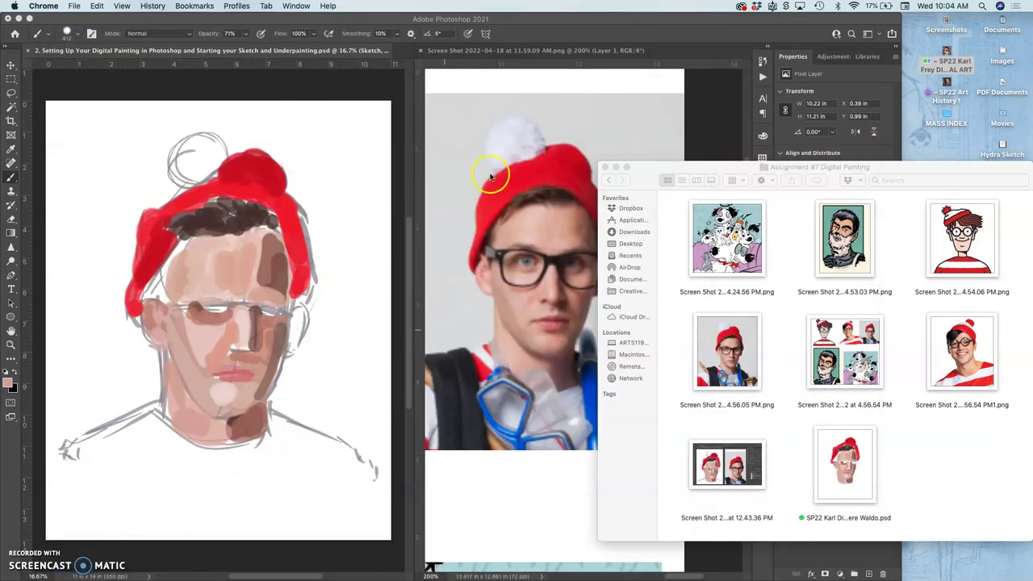
pyautogui.click(648, 144)
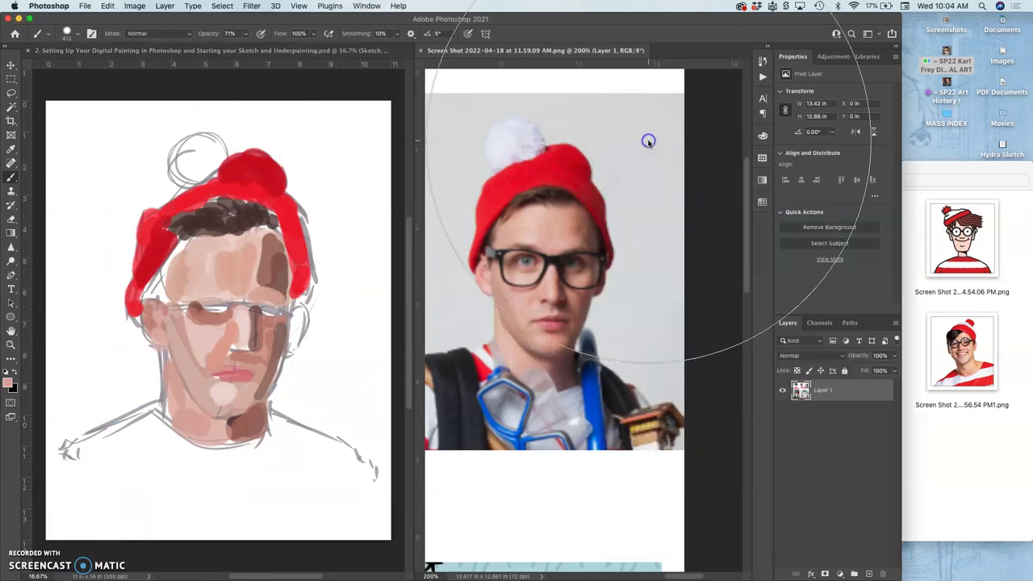
pyautogui.moveTo(10, 128)
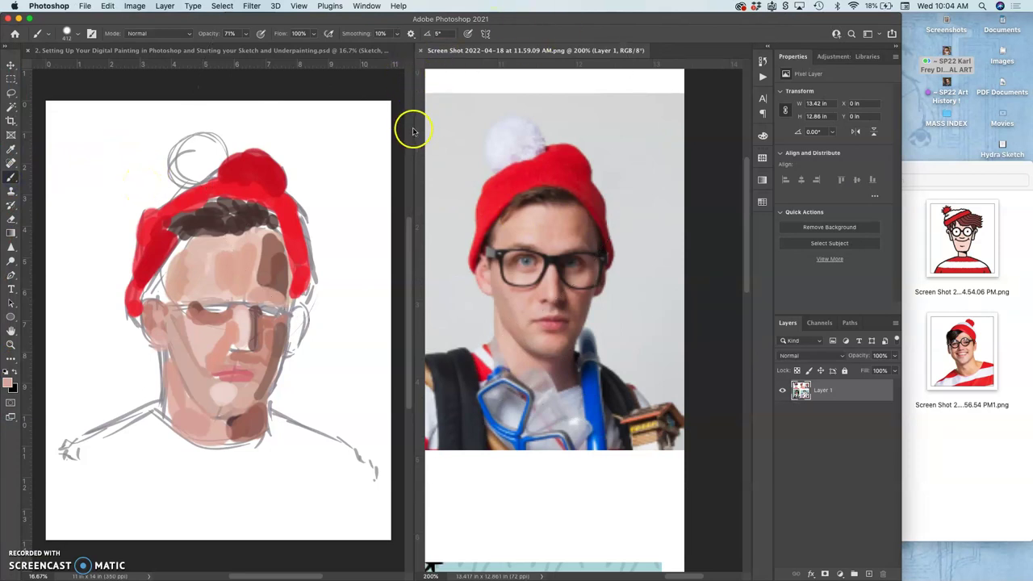
pyautogui.moveTo(413, 131); pyautogui.dragTo(533, 117)
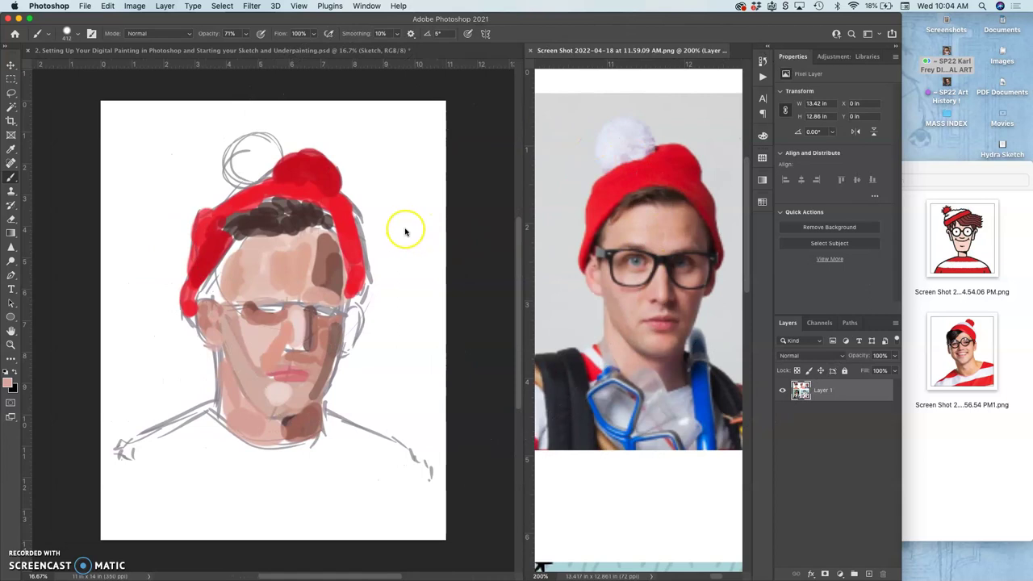
# Step: Make the digital painting document active and fit its canvas to the view
pyautogui.click(201, 51)
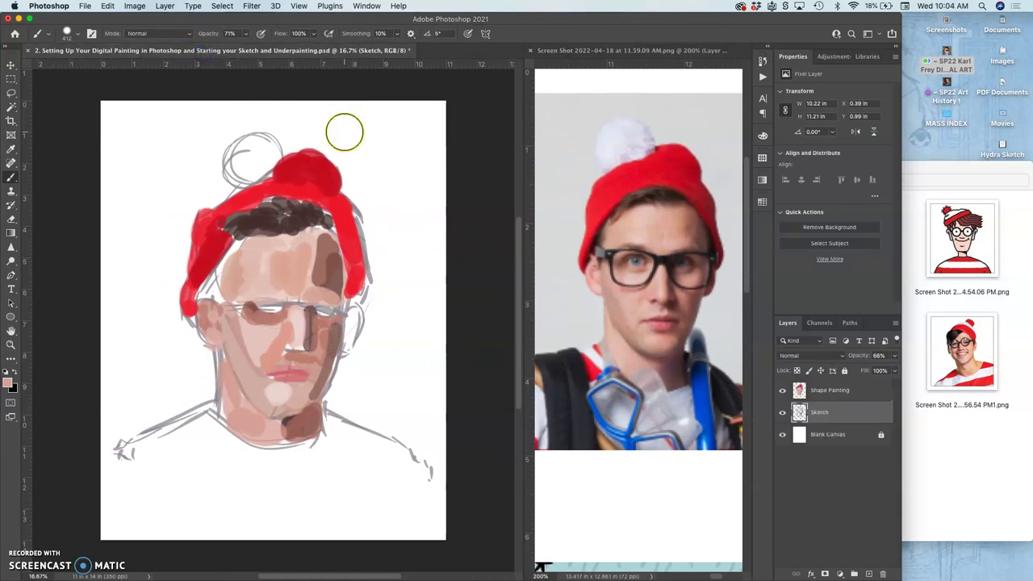
pyautogui.press('super+minus')
pyautogui.press('super+plus')
pyautogui.press('super+plus')
pyautogui.press('super+minus')
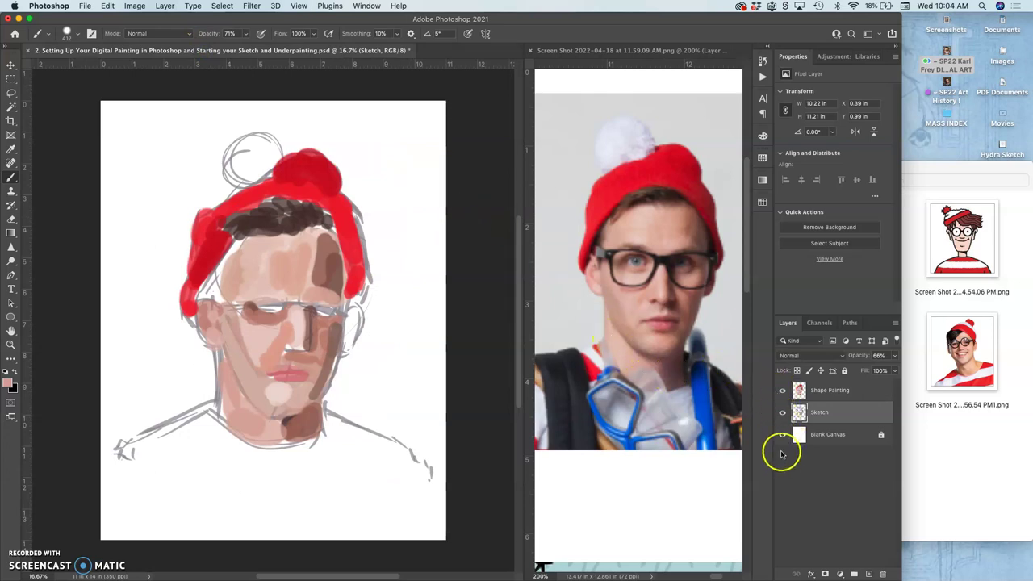
pyautogui.press('super+0')
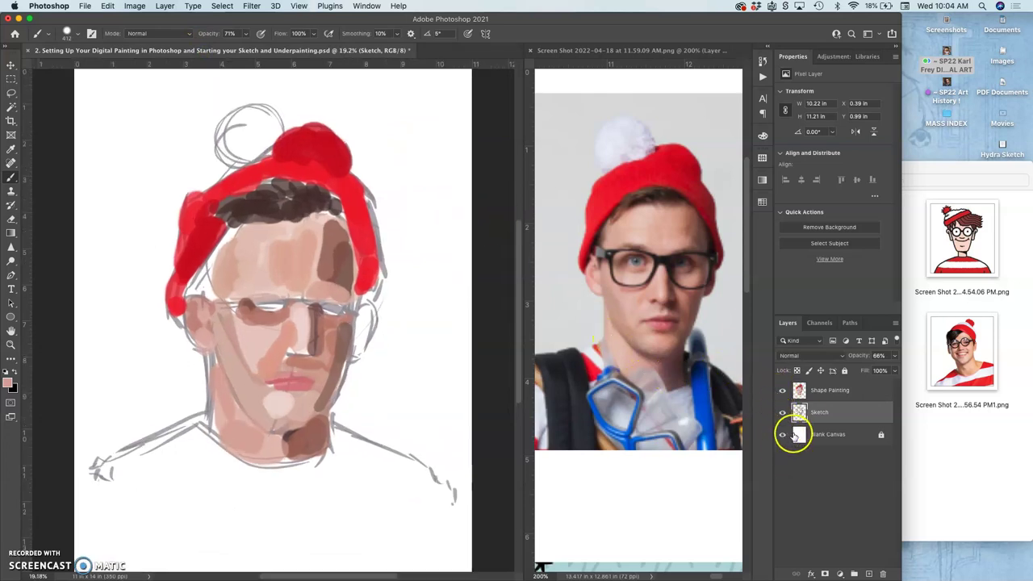
# Step: Inspect the layers by toggling the visibility of Shape Painting, Sketch and Blank Canvas, leaving only Shape Painting hidden
pyautogui.click(782, 391)
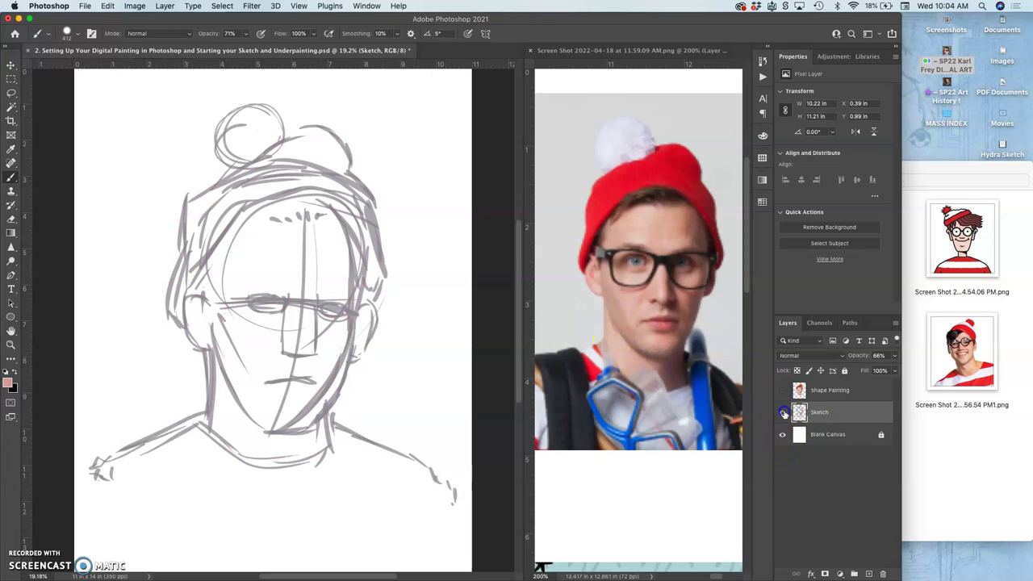
pyautogui.click(782, 412)
pyautogui.click(782, 435)
pyautogui.click(782, 435)
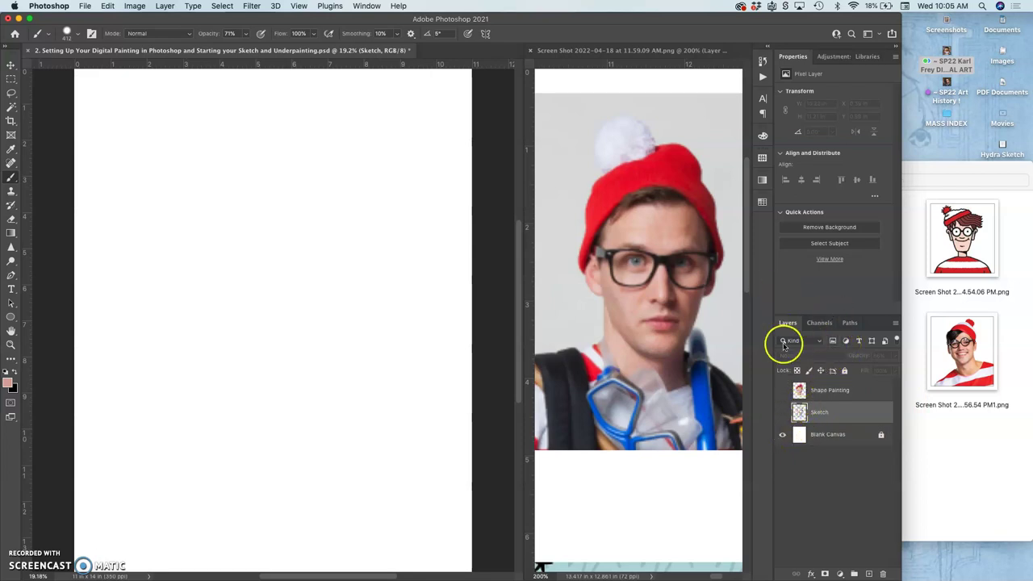
pyautogui.click(781, 413)
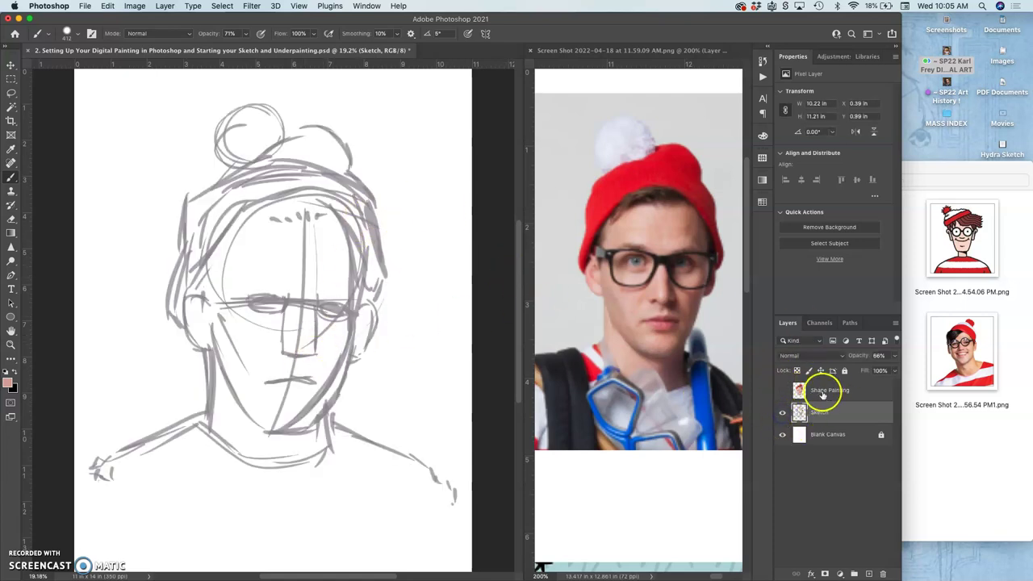
# Step: Reduce the Sketch layer's opacity to 50%, and make the Shape Painting layer visible and active
pyautogui.click(896, 355)
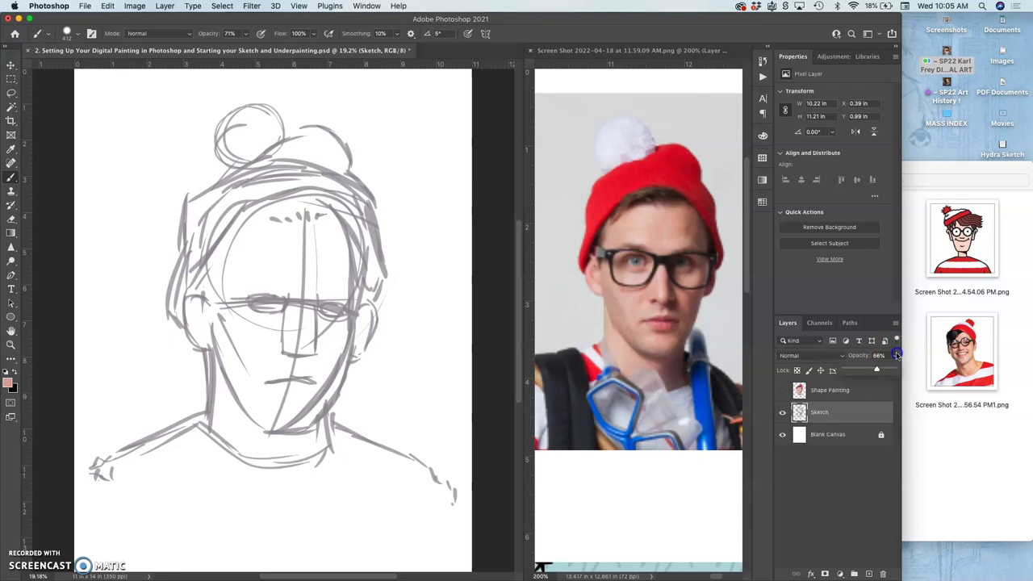
pyautogui.moveTo(878, 369)
pyautogui.mouseDown()
pyautogui.moveTo(895, 369)
pyautogui.moveTo(873, 373)
pyautogui.mouseUp()
pyautogui.moveTo(871, 370); pyautogui.dragTo(868, 371)
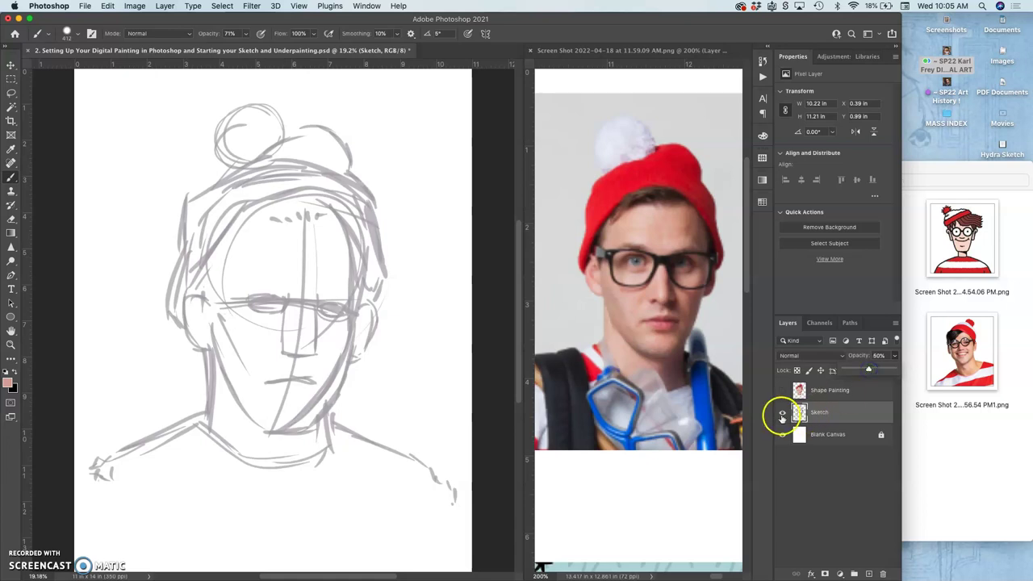
pyautogui.click(782, 392)
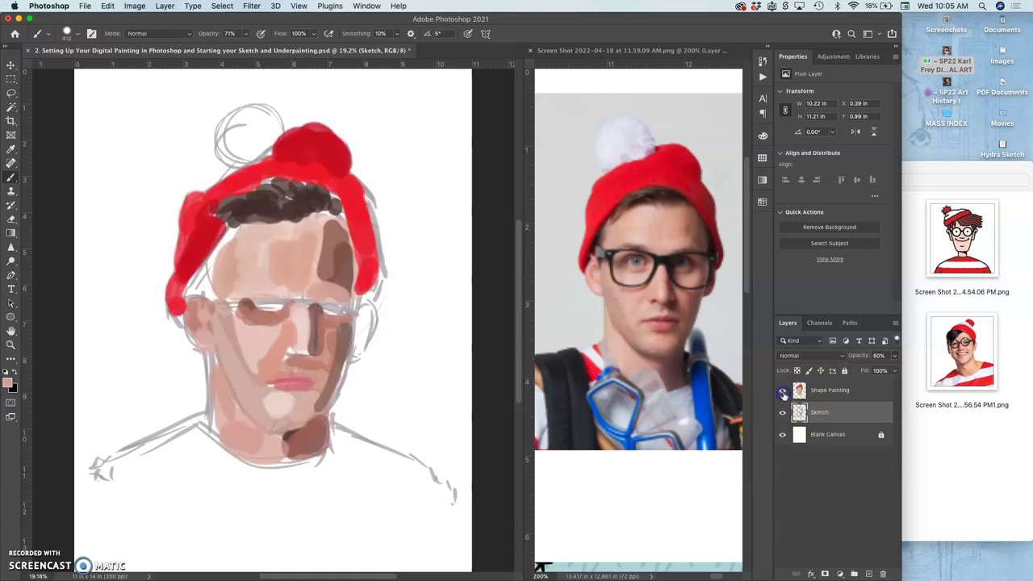
pyautogui.click(840, 391)
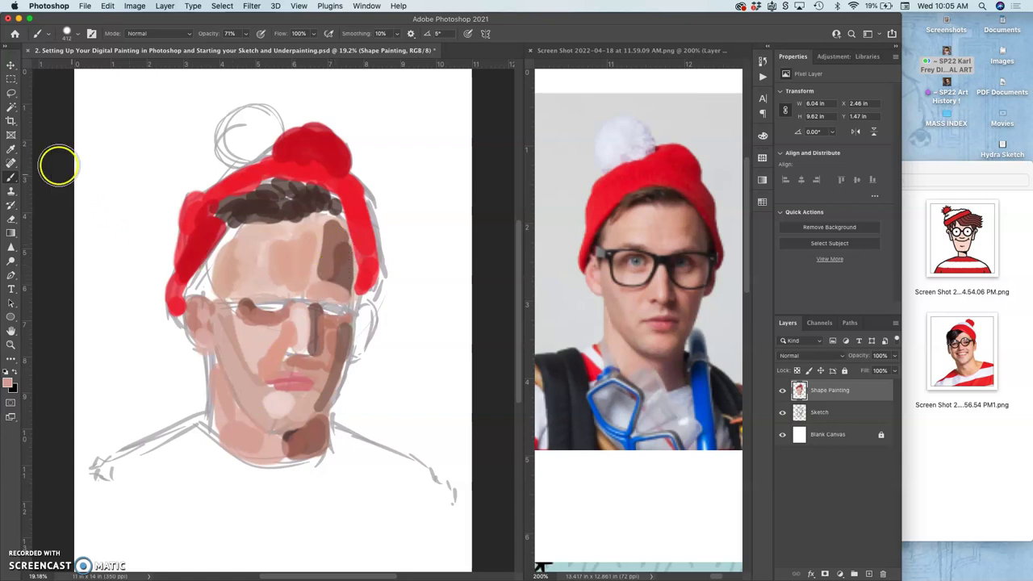
# Step: Look through the brush presets for the Soft Round Pressure Size brush
pyautogui.click(78, 49)
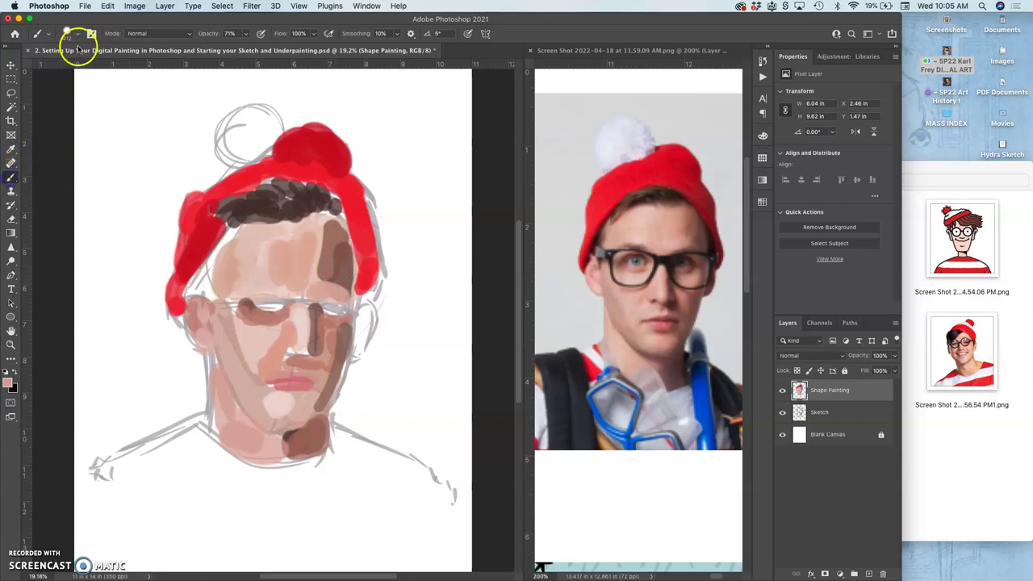
pyautogui.click(76, 34)
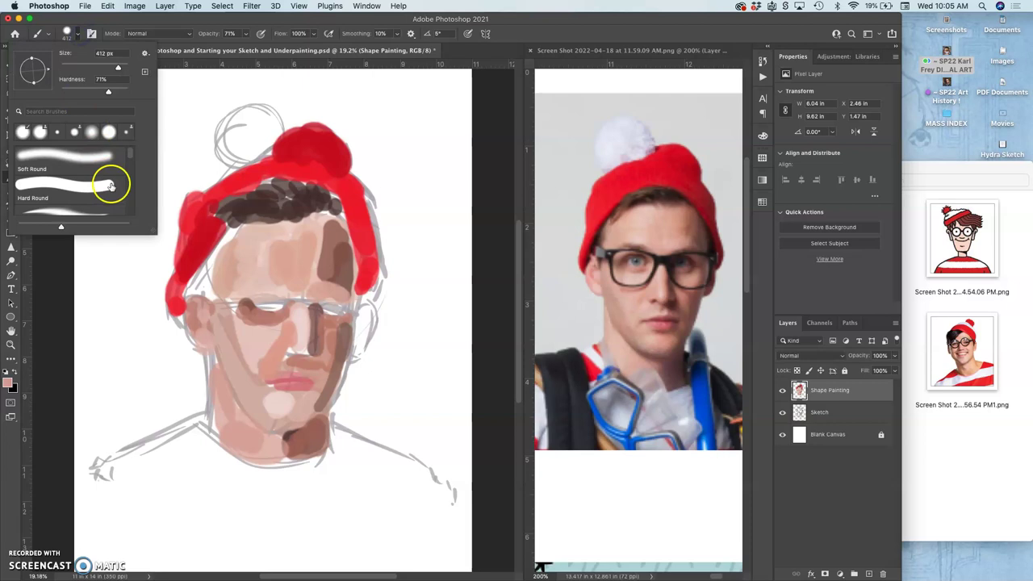
pyautogui.moveTo(130, 156)
pyautogui.mouseDown()
pyautogui.moveTo(127, 140)
pyautogui.moveTo(130, 151)
pyautogui.mouseUp()
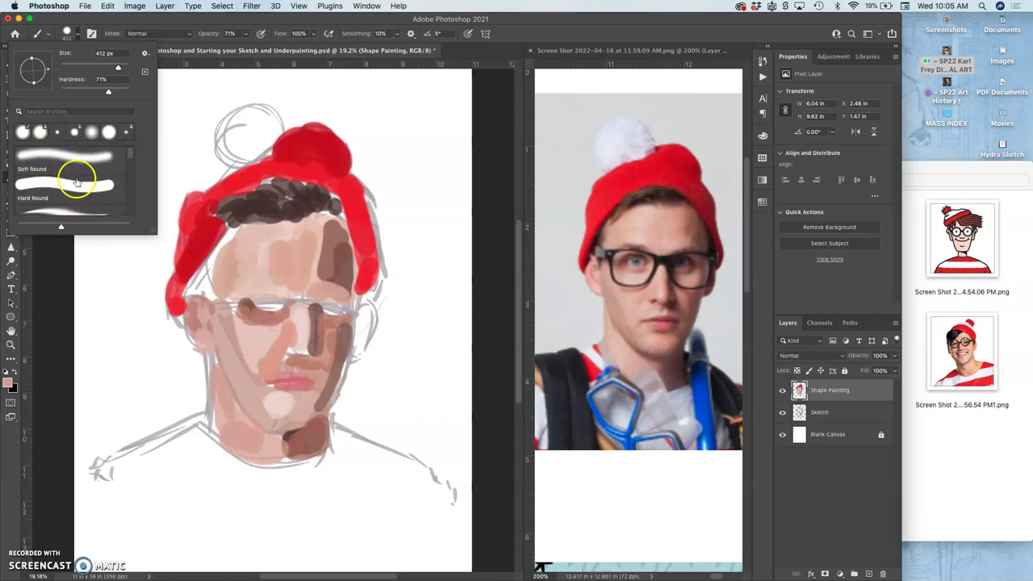
pyautogui.moveTo(129, 155); pyautogui.dragTo(130, 157)
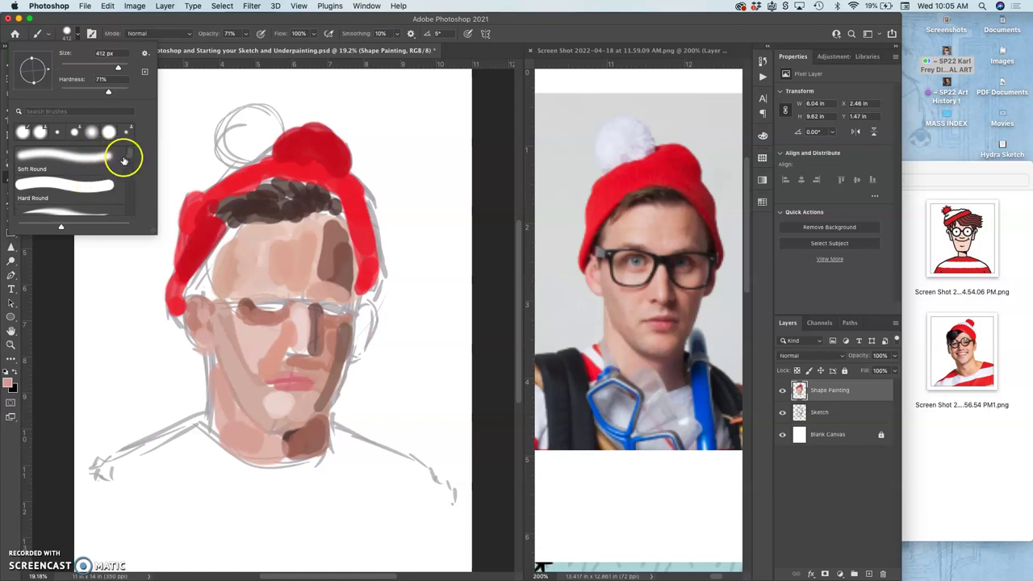
pyautogui.scroll(-1, 100, 176)
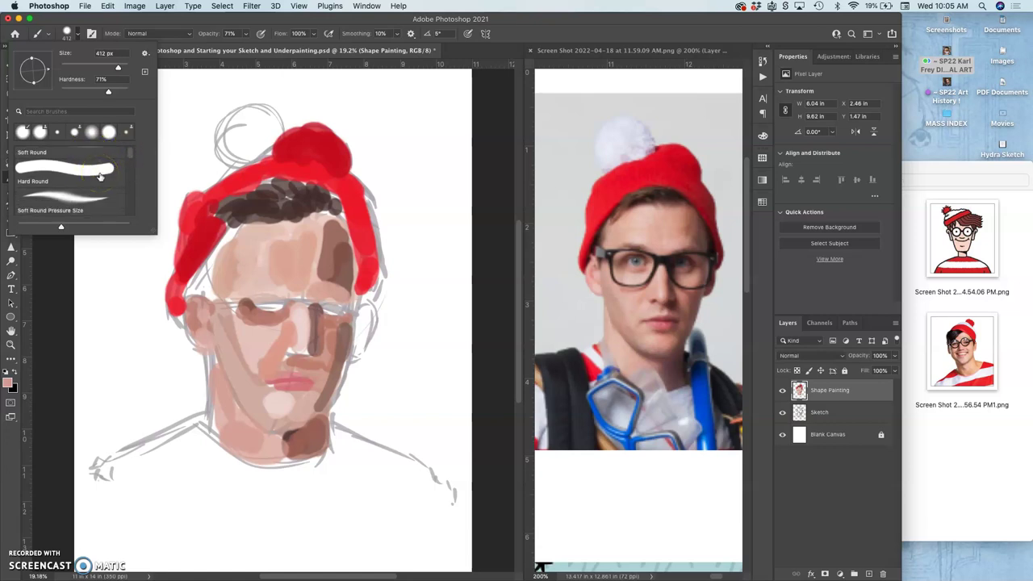
pyautogui.scroll(-2, 100, 176)
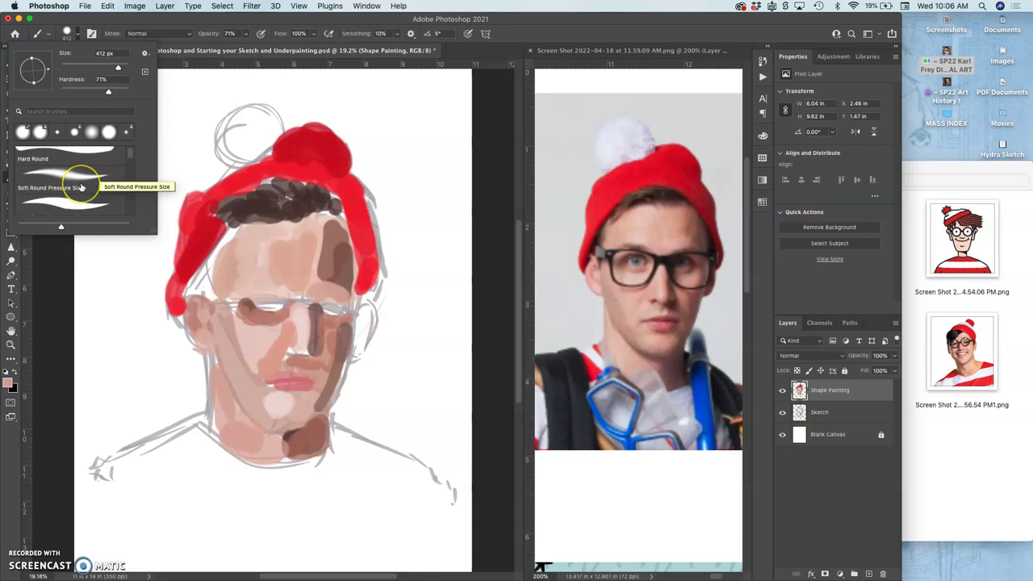
pyautogui.click(81, 188)
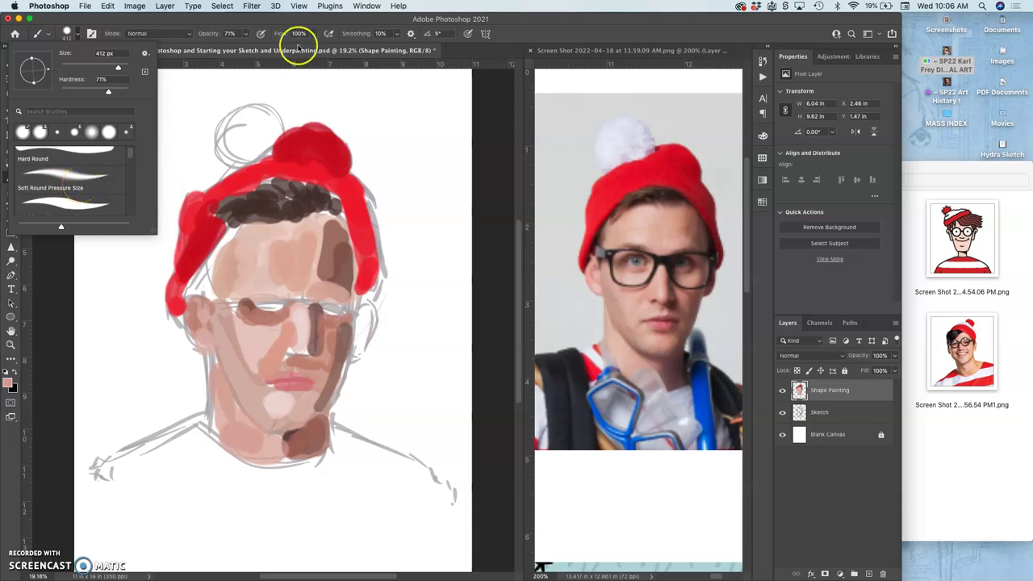
# Step: Paint one long and several short pink test strokes on the blank canvas beside the portrait, and undo the short ones
pyautogui.click(389, 109)
pyautogui.moveTo(390, 109)
pyautogui.mouseDown()
pyautogui.moveTo(413, 184)
pyautogui.moveTo(420, 375)
pyautogui.mouseUp()
pyautogui.moveTo(363, 115); pyautogui.dragTo(378, 158)
pyautogui.moveTo(355, 96); pyautogui.dragTo(366, 111)
pyautogui.moveTo(362, 92); pyautogui.dragTo(383, 100)
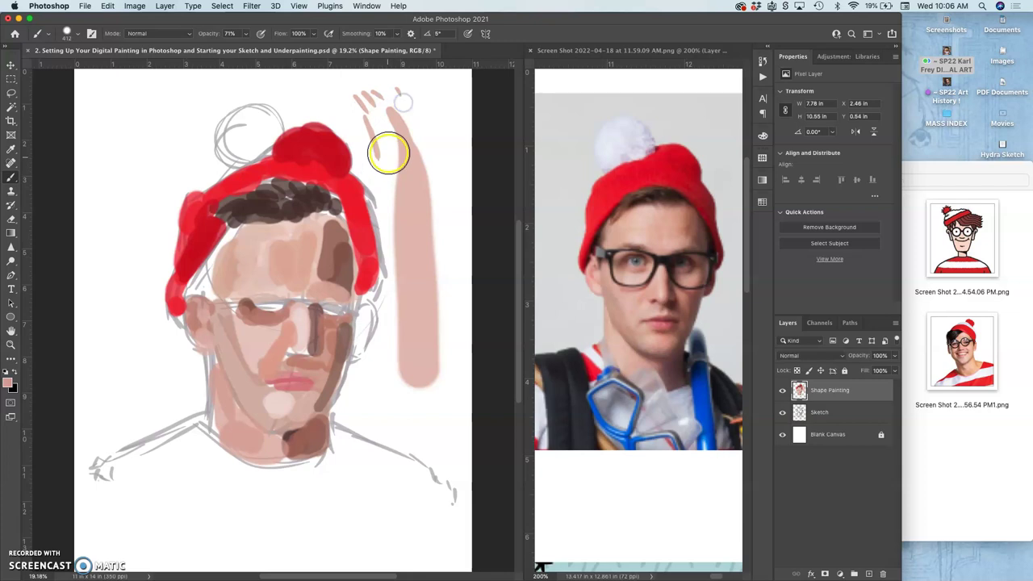
pyautogui.press('super+z')
pyautogui.press('super+z')
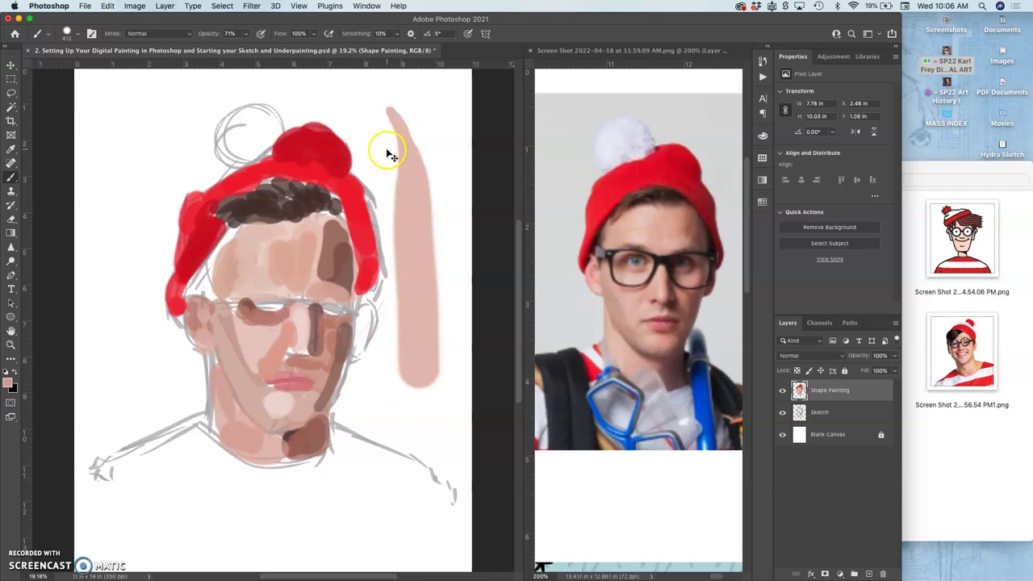
# Step: Undo the long pink test stroke beside the portrait and look through the round pressure brush presets
pyautogui.press('super+z')
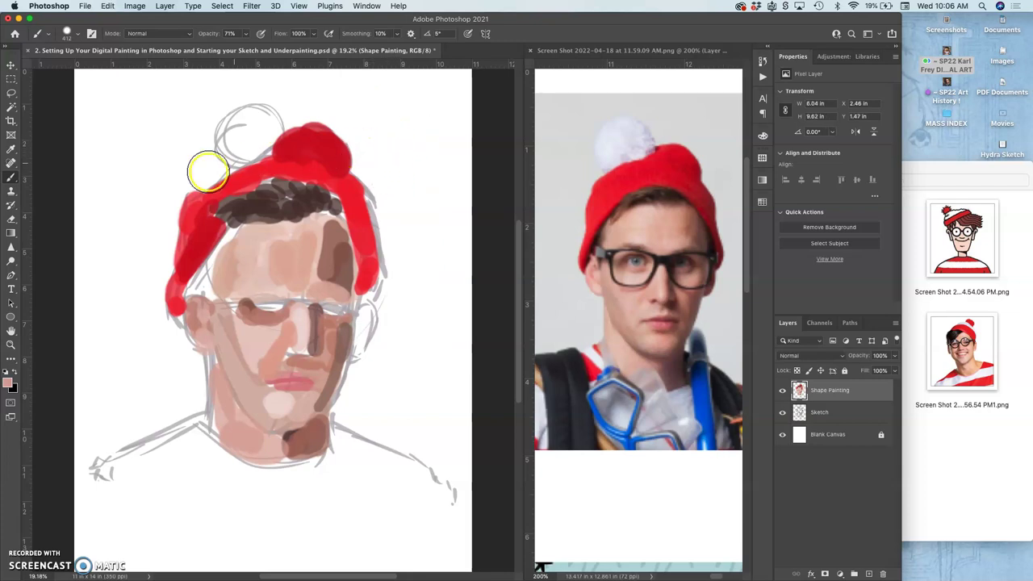
pyautogui.click(80, 36)
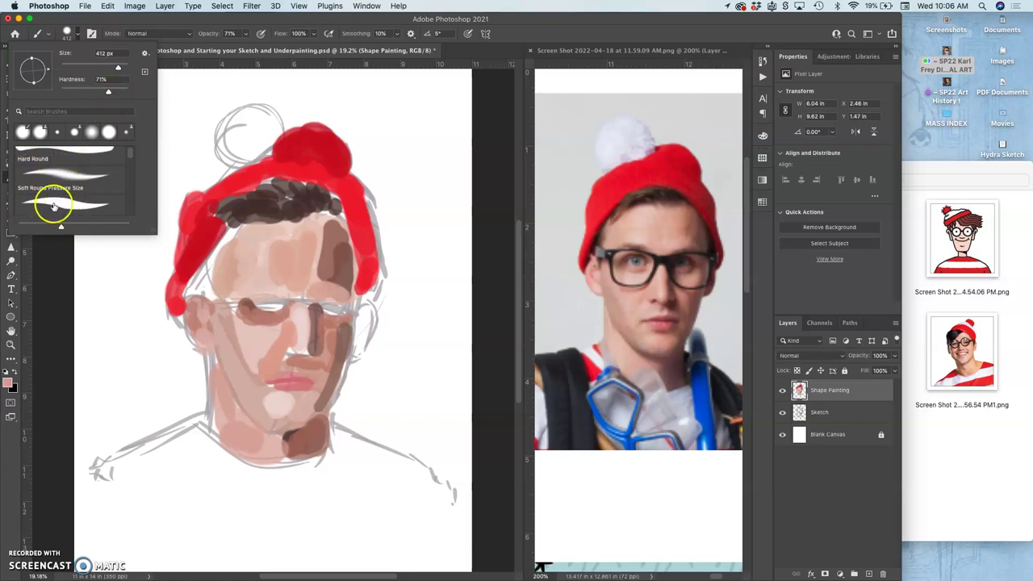
pyautogui.moveTo(125, 157); pyautogui.dragTo(130, 158)
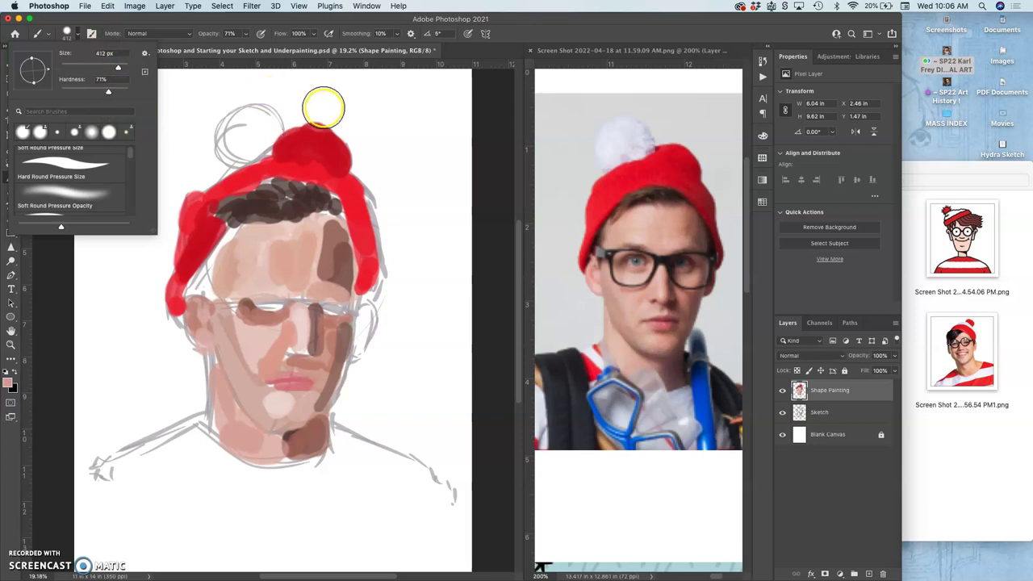
# Step: Paint light skin tone beside the left eye and brown hair at the left temple under the hat, using colours sampled from the photo
pyautogui.click(247, 276)
pyautogui.moveTo(231, 303); pyautogui.dragTo(231, 300)
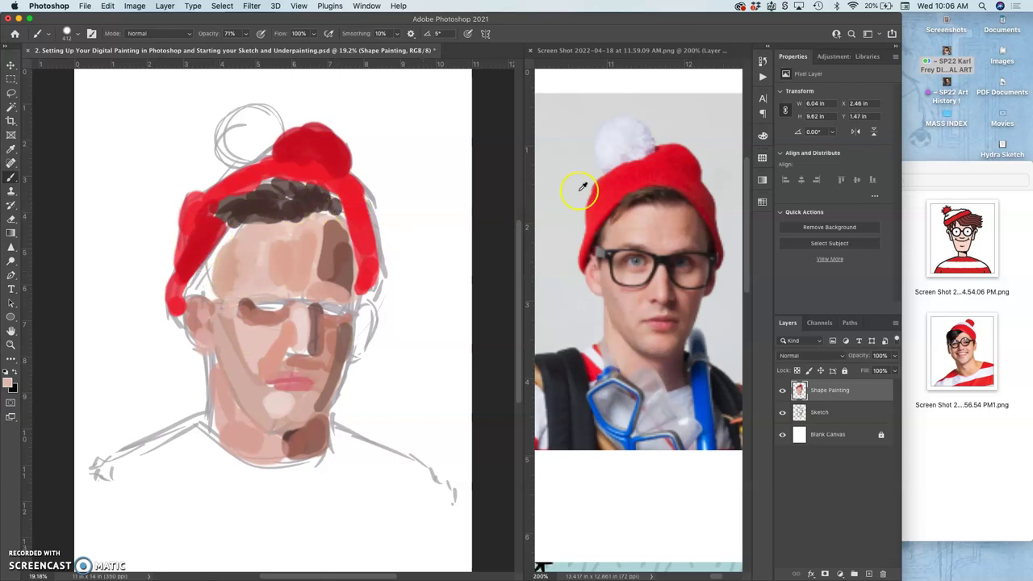
pyautogui.keyDown('alt'); pyautogui.click(620, 210); pyautogui.keyUp('alt')
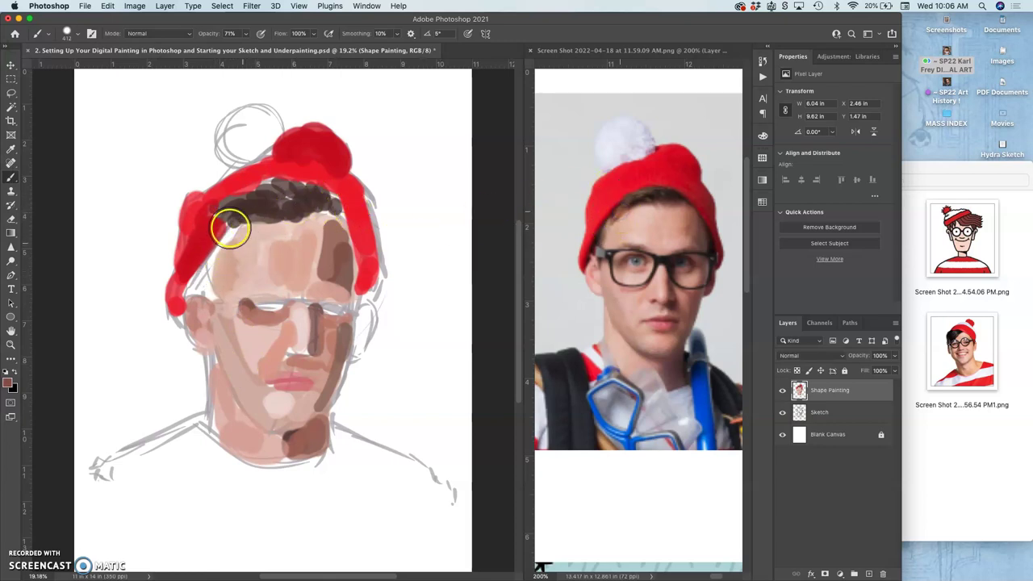
pyautogui.moveTo(228, 230)
pyautogui.mouseDown()
pyautogui.moveTo(202, 256)
pyautogui.moveTo(196, 293)
pyautogui.moveTo(208, 293)
pyautogui.mouseUp()
pyautogui.keyDown('alt'); pyautogui.click(571, 223); pyautogui.keyUp('alt')
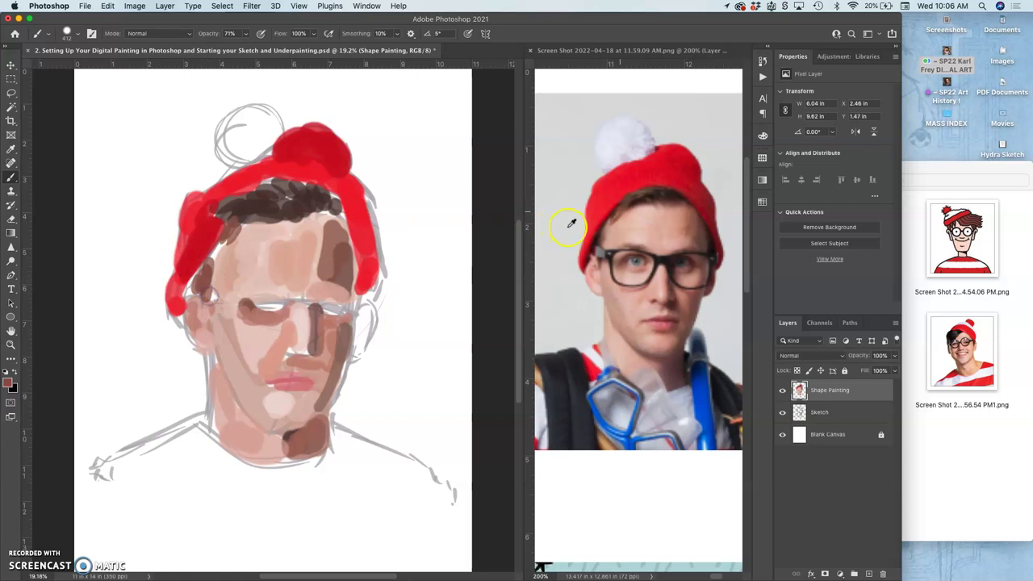
pyautogui.moveTo(192, 286); pyautogui.dragTo(197, 276)
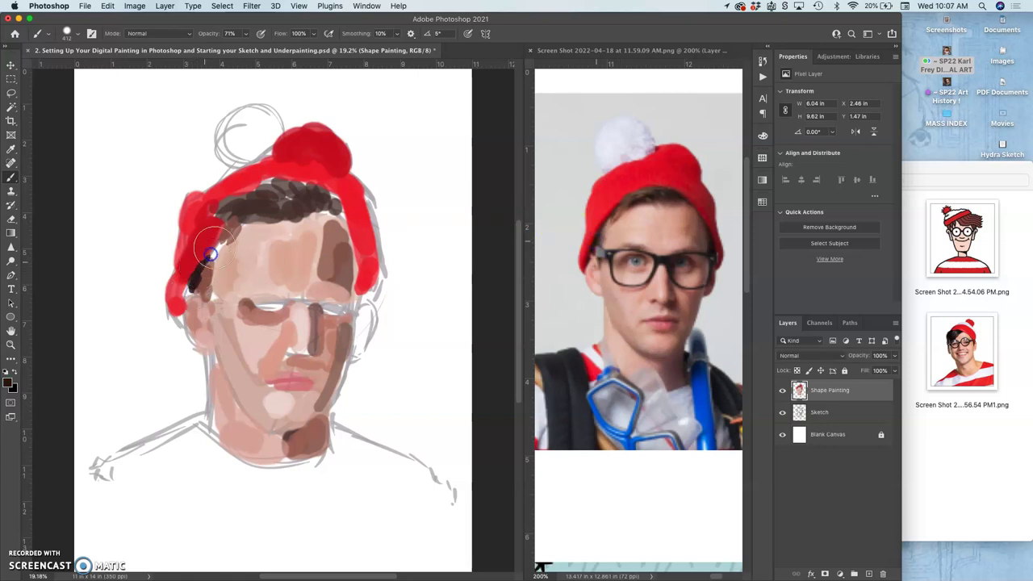
# Step: Paint near-black hair along the right hairline and down the right temple beneath the hat
pyautogui.moveTo(321, 194); pyautogui.dragTo(336, 203)
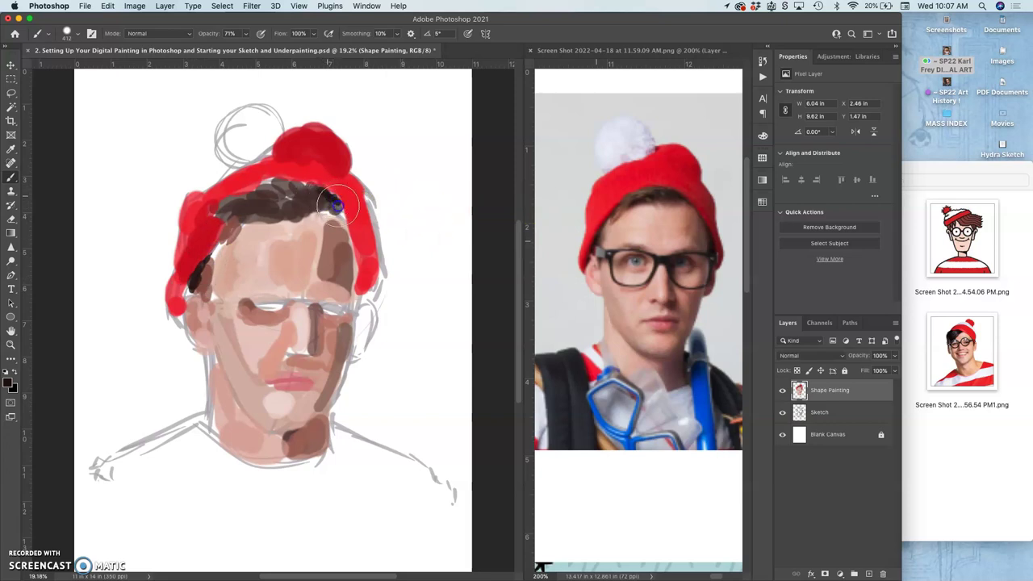
pyautogui.moveTo(341, 205)
pyautogui.mouseDown()
pyautogui.moveTo(346, 317)
pyautogui.moveTo(388, 328)
pyautogui.moveTo(364, 358)
pyautogui.moveTo(493, 313)
pyautogui.moveTo(359, 265)
pyautogui.moveTo(357, 308)
pyautogui.mouseUp()
pyautogui.moveTo(354, 259); pyautogui.dragTo(360, 304)
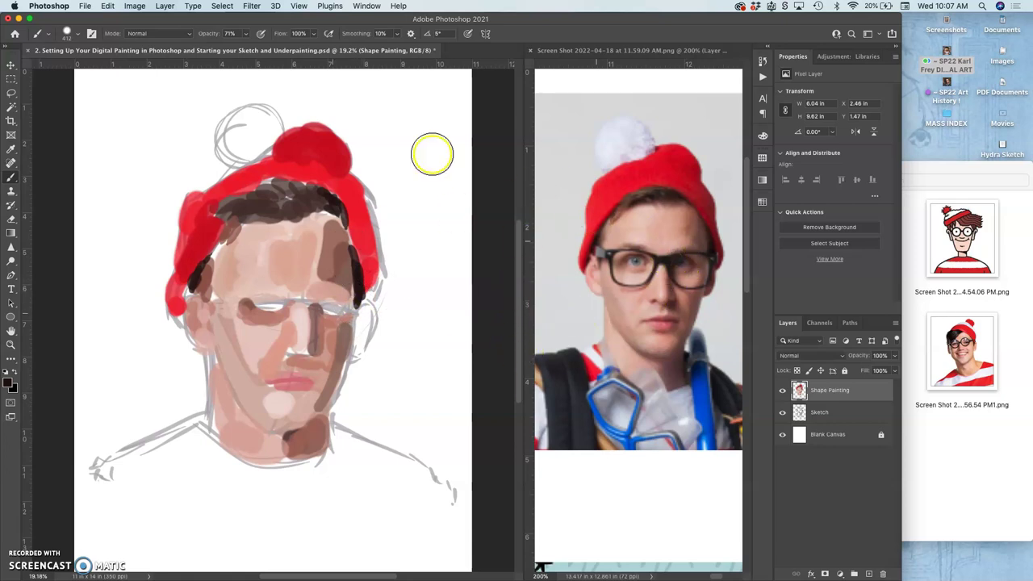
# Step: Paint grey-blue irises in both eyes with a colour sampled from the photo, and undo the extra dark dab on the left eye
pyautogui.keyDown('alt'); pyautogui.click(636, 259); pyautogui.keyUp('alt')
pyautogui.moveTo(270, 308); pyautogui.dragTo(273, 308)
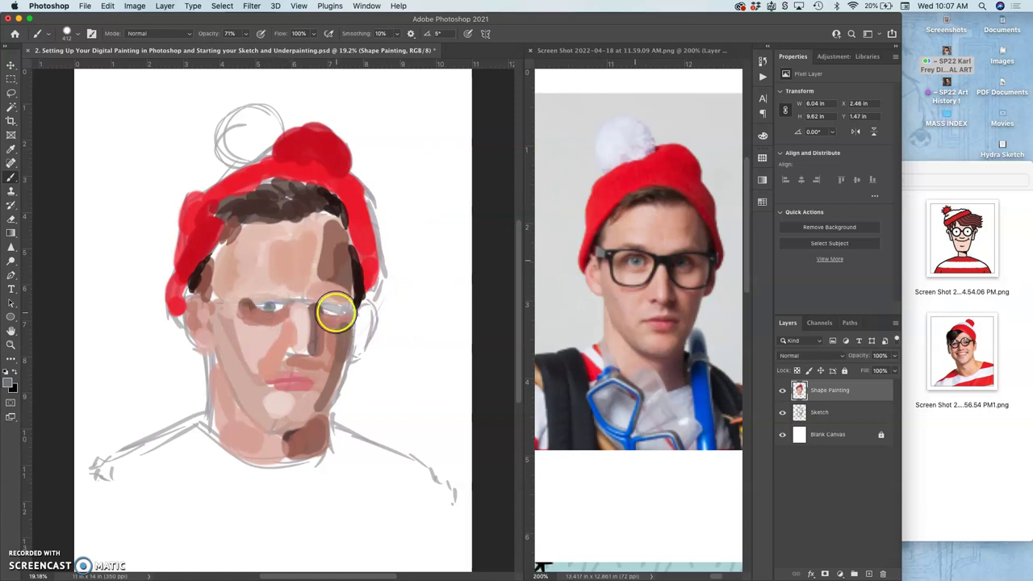
pyautogui.moveTo(335, 311); pyautogui.dragTo(337, 309)
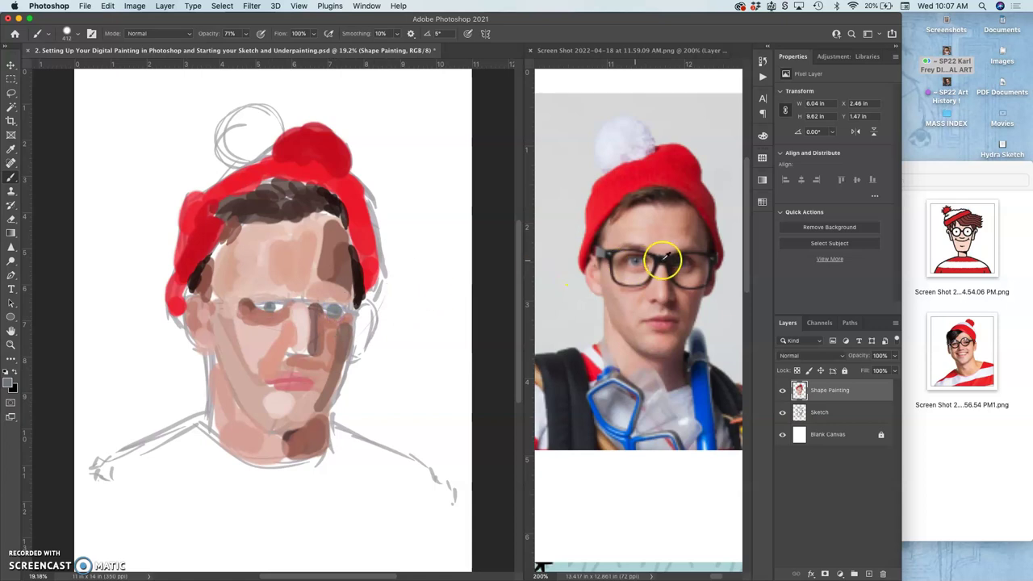
pyautogui.click(274, 306)
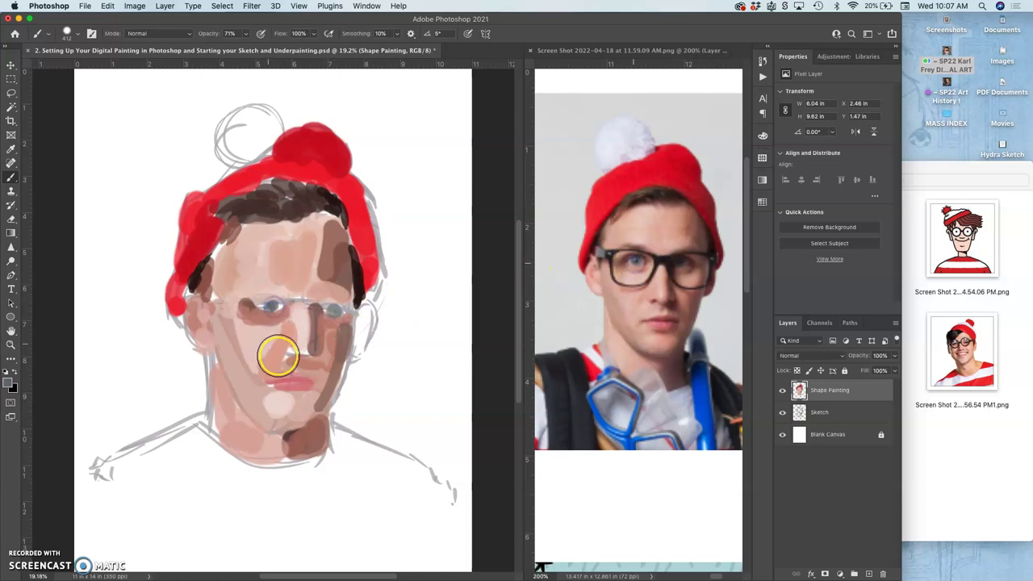
pyautogui.press('super+z')
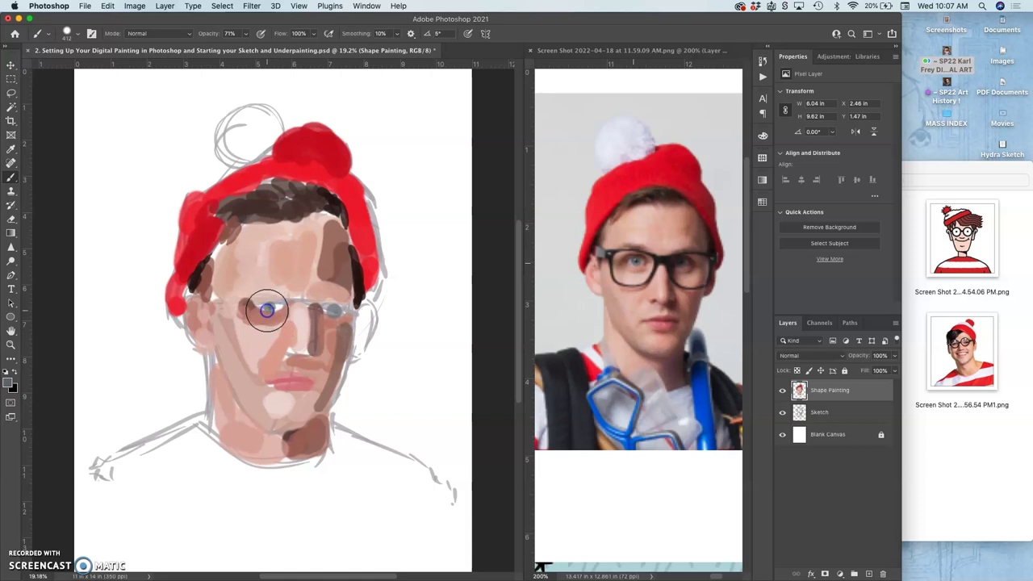
# Step: Paint the brown shadow under the nose with tones sampled from the photo, and touch up the light pink area beside the nostril
pyautogui.click(312, 358)
pyautogui.keyDown('alt'); pyautogui.click(678, 311); pyautogui.keyUp('alt')
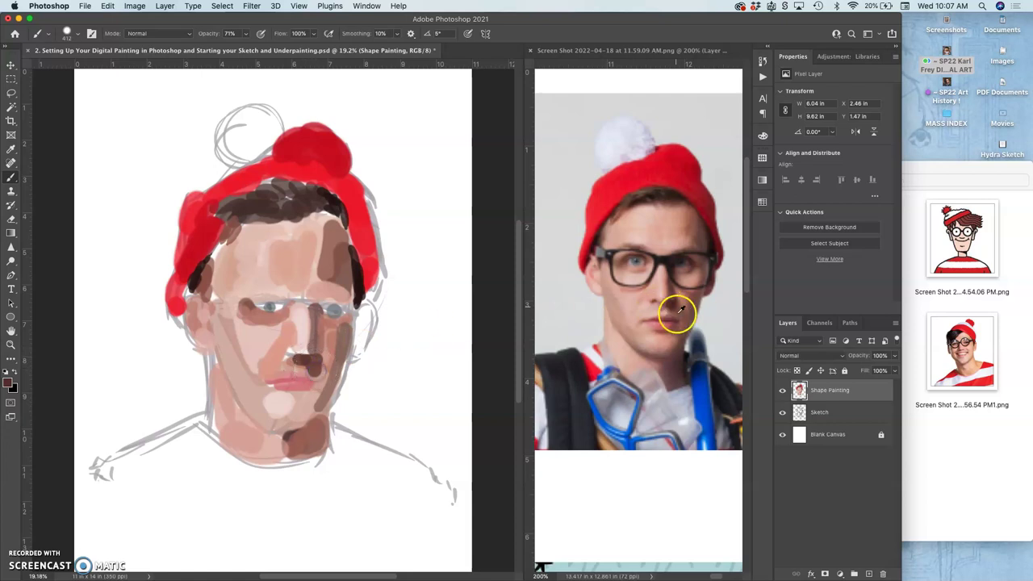
pyautogui.moveTo(326, 365); pyautogui.dragTo(301, 364)
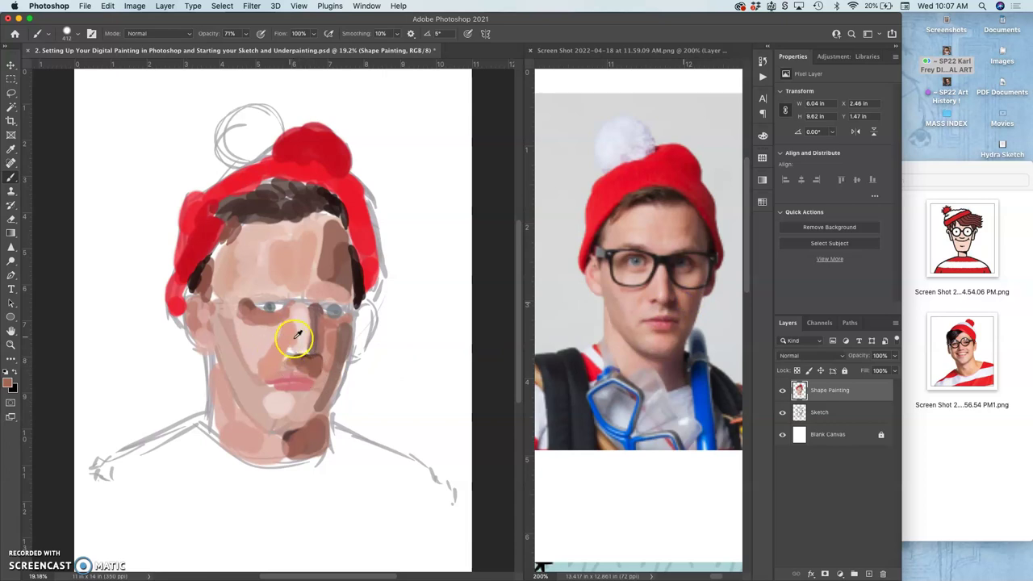
pyautogui.moveTo(290, 350); pyautogui.dragTo(289, 349)
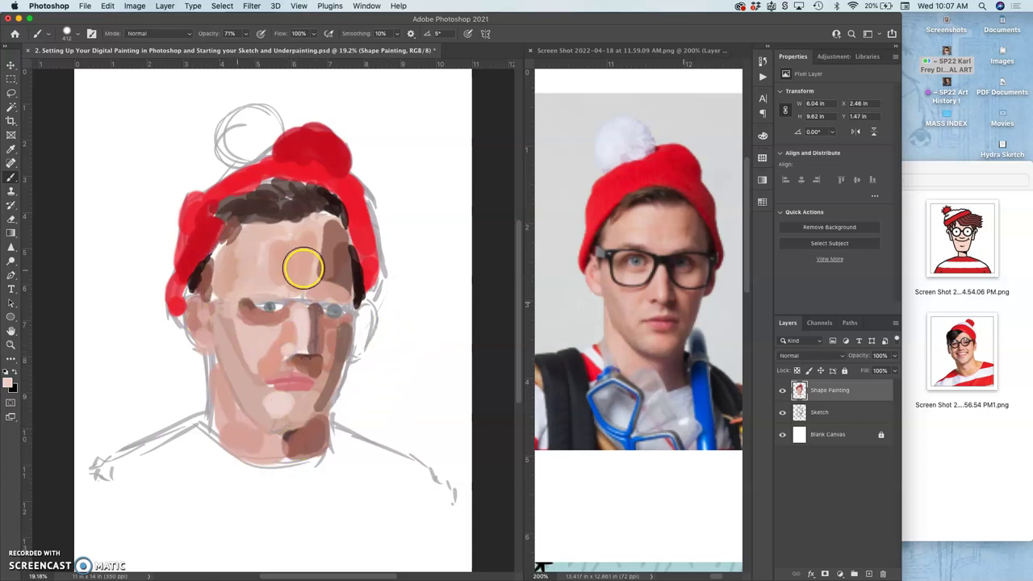
# Step: Fill the forehead's left edge with light skin tone and paint sampled red down the hat's lower left edge
pyautogui.moveTo(225, 248)
pyautogui.mouseDown()
pyautogui.moveTo(214, 298)
pyautogui.moveTo(226, 309)
pyautogui.moveTo(185, 304)
pyautogui.moveTo(205, 269)
pyautogui.moveTo(197, 261)
pyautogui.moveTo(180, 293)
pyautogui.mouseUp()
pyautogui.keyDown('alt'); pyautogui.click(617, 253); pyautogui.keyUp('alt')
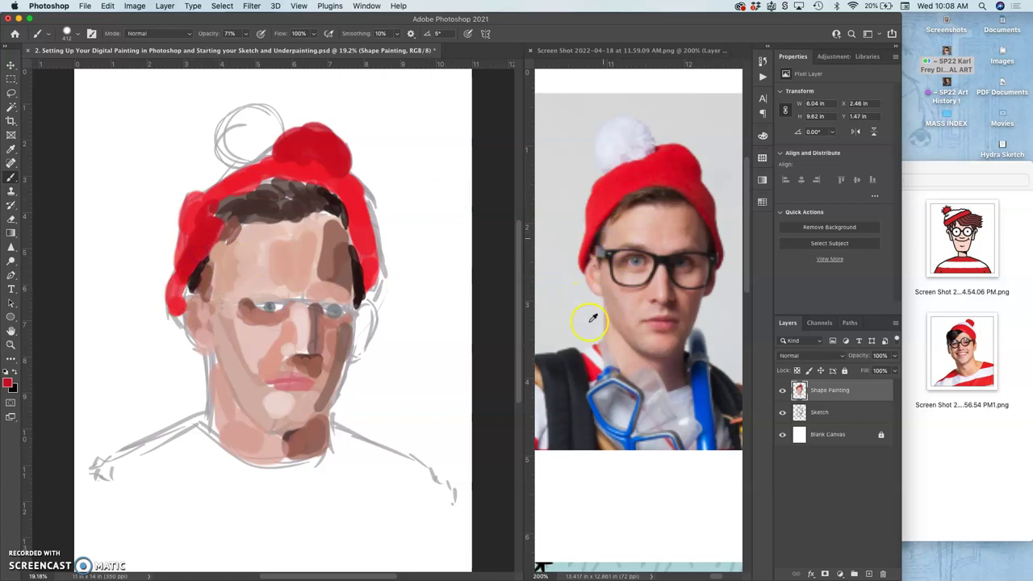
pyautogui.moveTo(185, 282); pyautogui.dragTo(180, 327)
pyautogui.keyDown('alt'); pyautogui.click(205, 235); pyautogui.keyUp('alt')
pyautogui.moveTo(182, 278)
pyautogui.mouseDown()
pyautogui.moveTo(180, 298)
pyautogui.moveTo(192, 270)
pyautogui.moveTo(180, 324)
pyautogui.mouseUp()
# Step: Examine the brush strokes and colour transitions on the eye, cheek and jaw up close, and undo the stray red dab on the jaw
pyautogui.press('super+equal')
pyautogui.press('super+equal')
pyautogui.press('super+equal')
pyautogui.press('super+equal')
pyautogui.press('super+equal')
pyautogui.press('super+equal')
pyautogui.press('super+equal')
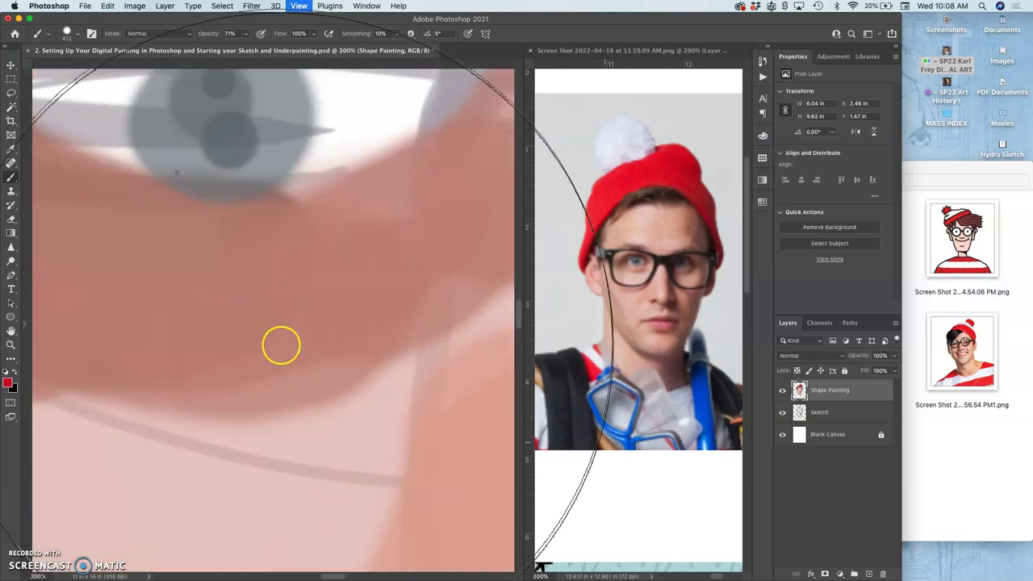
pyautogui.scroll(-5, 282, 347)
pyautogui.moveTo(281, 296); pyautogui.dragTo(412, 191)
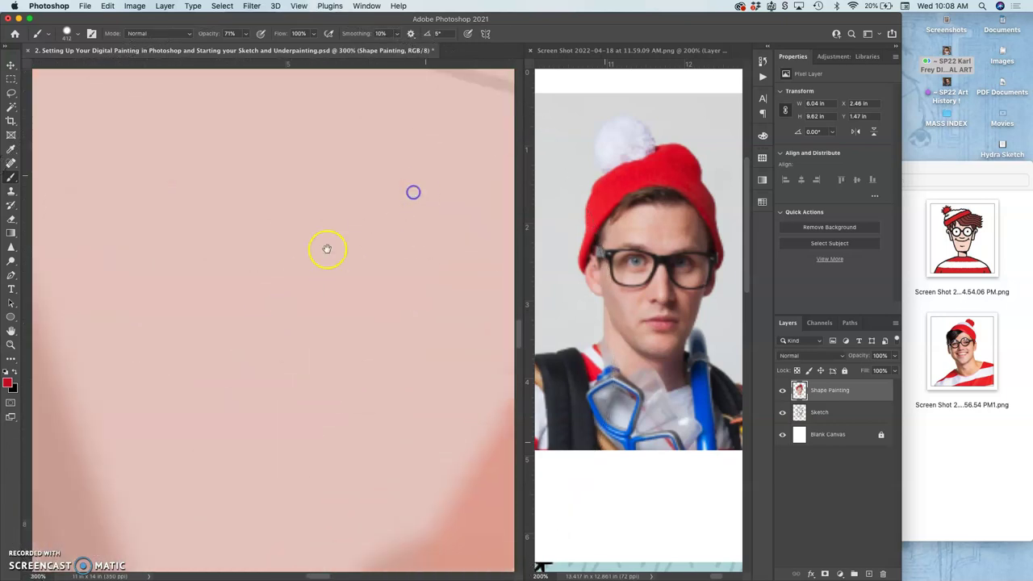
pyautogui.moveTo(254, 319); pyautogui.dragTo(399, 191)
pyautogui.moveTo(267, 290); pyautogui.dragTo(355, 213)
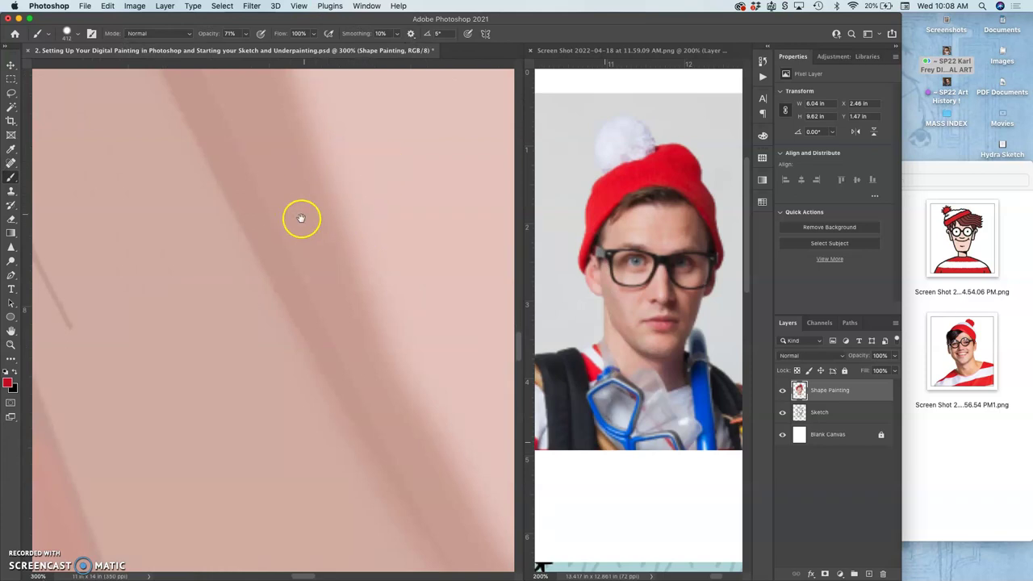
pyautogui.moveTo(347, 290); pyautogui.dragTo(288, 288)
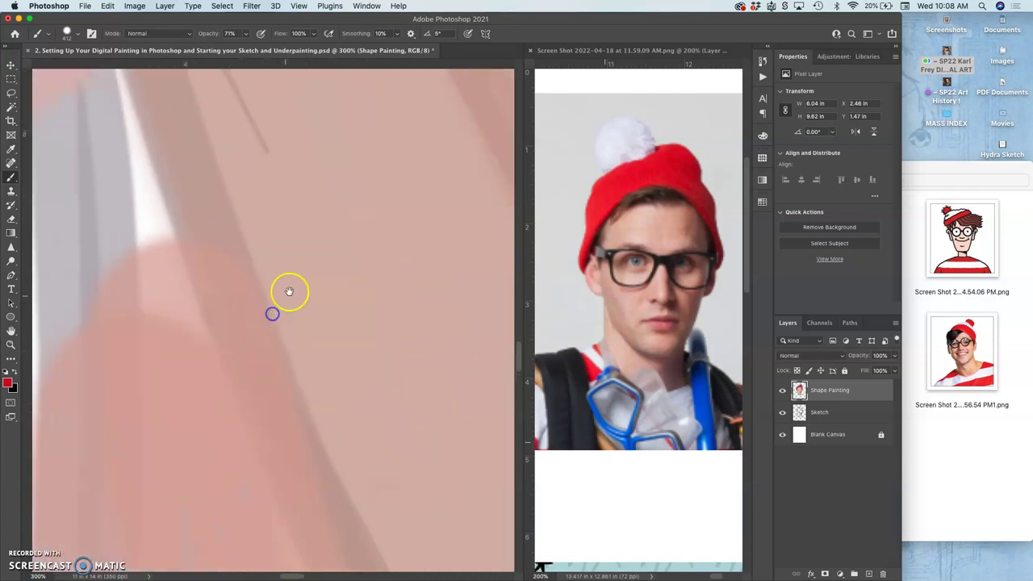
pyautogui.press('super+minus')
pyautogui.press('super+minus')
pyautogui.press('super+minus')
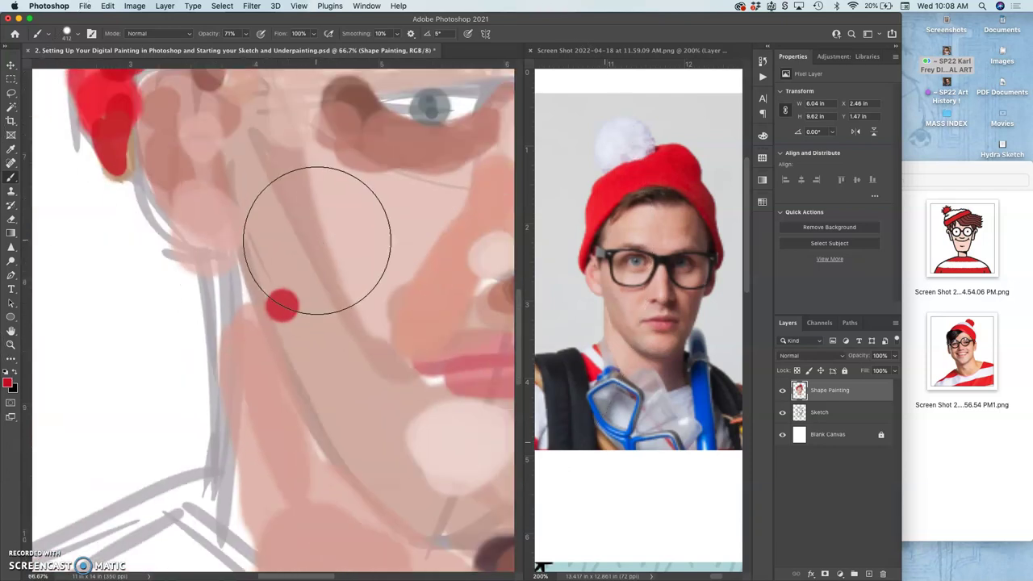
pyautogui.press('super+minus')
pyautogui.press('super+minus')
pyautogui.press('super+minus')
pyautogui.press('super+minus')
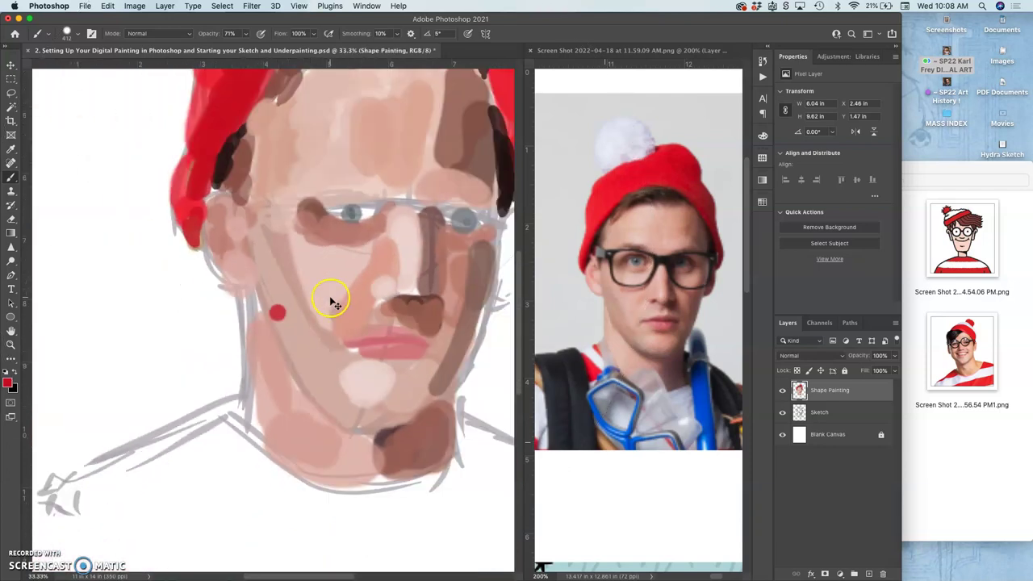
pyautogui.press('super+z')
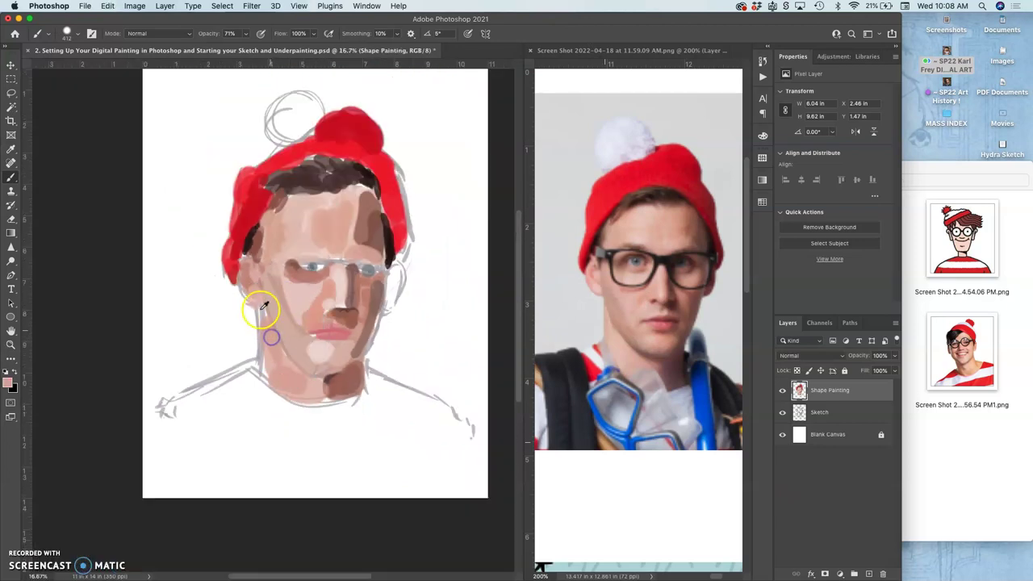
# Step: Fill the left side of the neck with pink skin tone and paint dark brown hair along the left hairline
pyautogui.moveTo(263, 335); pyautogui.dragTo(272, 377)
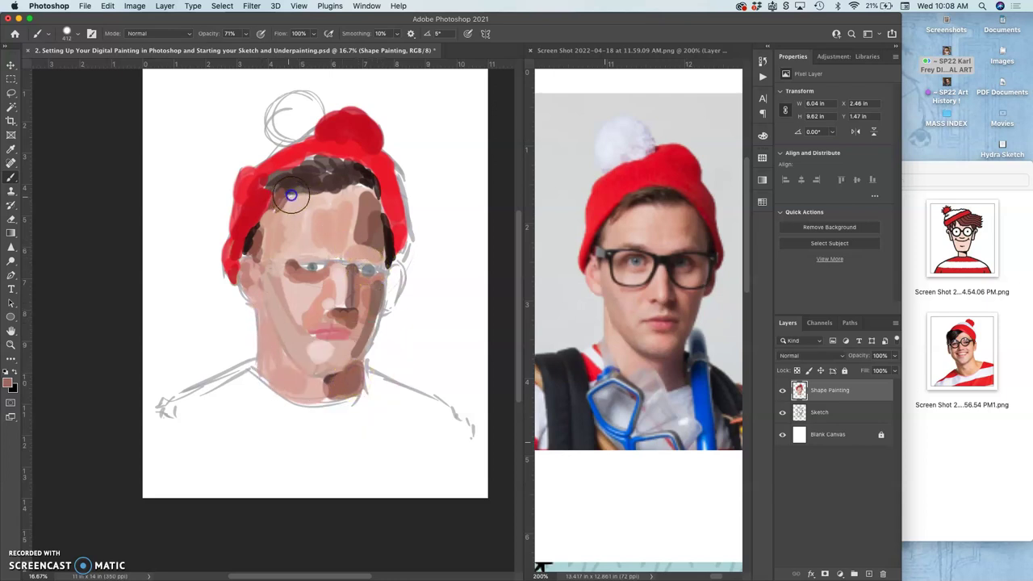
pyautogui.moveTo(291, 205)
pyautogui.mouseDown()
pyautogui.moveTo(364, 169)
pyautogui.moveTo(316, 185)
pyautogui.mouseUp()
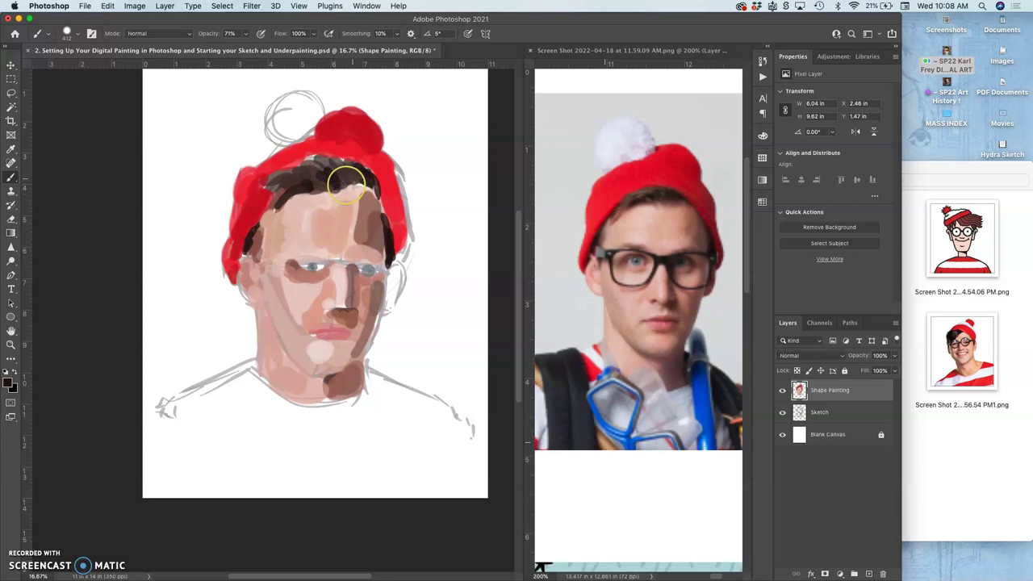
# Step: Hide and show the Shape Painting layer to compare the painted shapes with the sketch
pyautogui.click(782, 390)
pyautogui.click(781, 390)
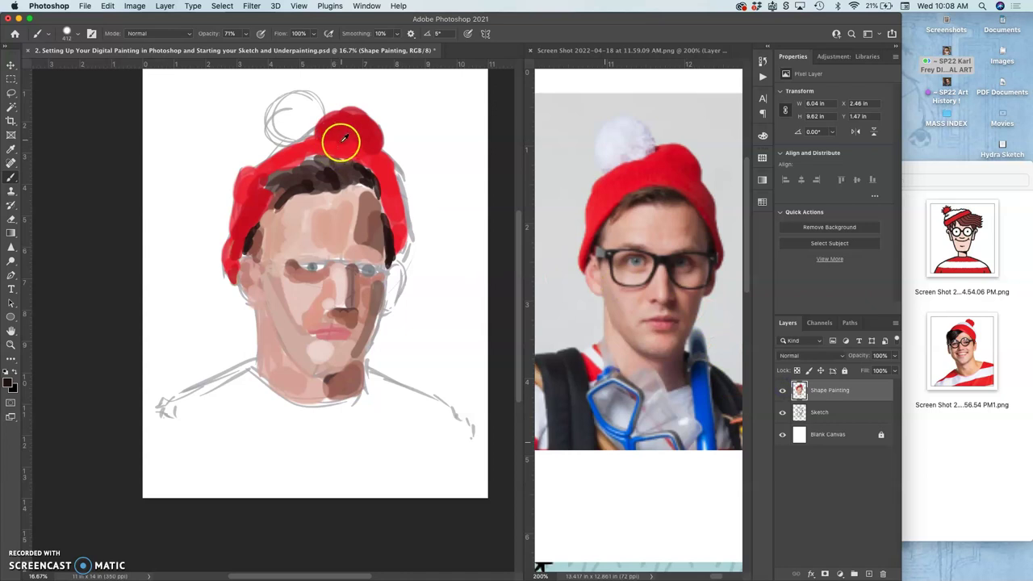
# Step: Fill the forehead up to the hairline with sampled skin tones and soften the edge of the brown shadow on its right side
pyautogui.keyDown('alt'); pyautogui.click(300, 155); pyautogui.keyUp('alt')
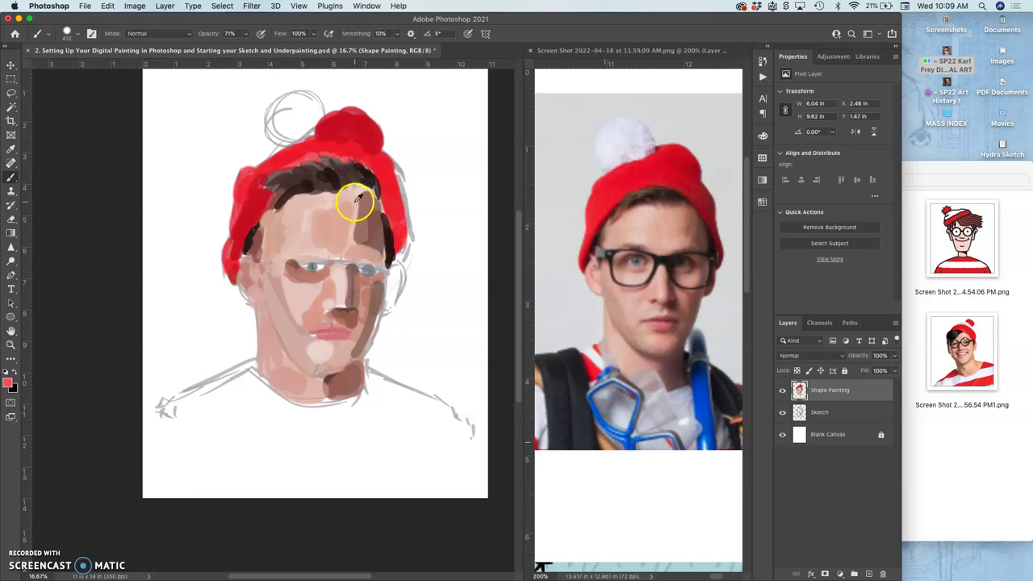
pyautogui.moveTo(359, 202); pyautogui.dragTo(380, 189)
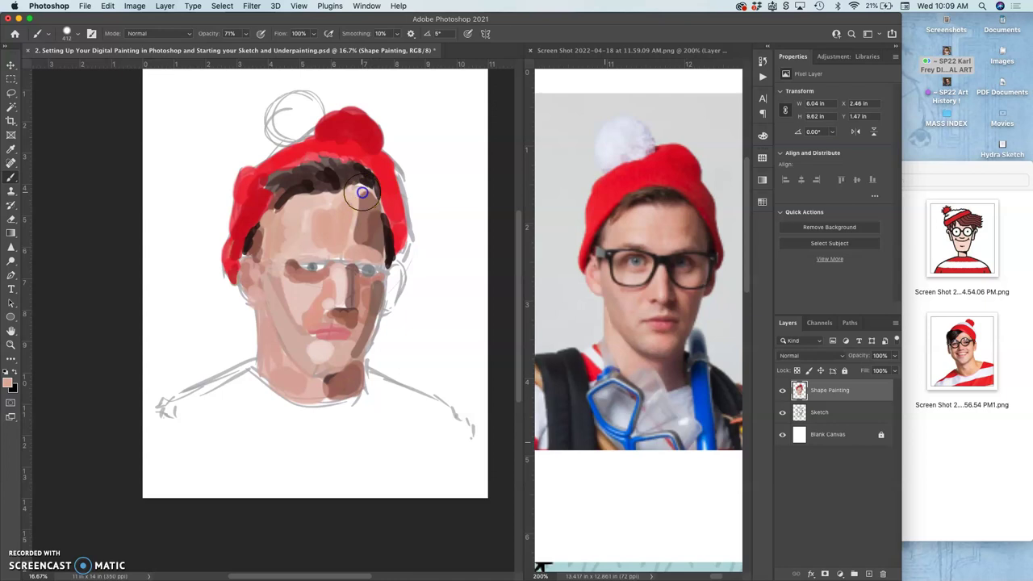
pyautogui.click(358, 196)
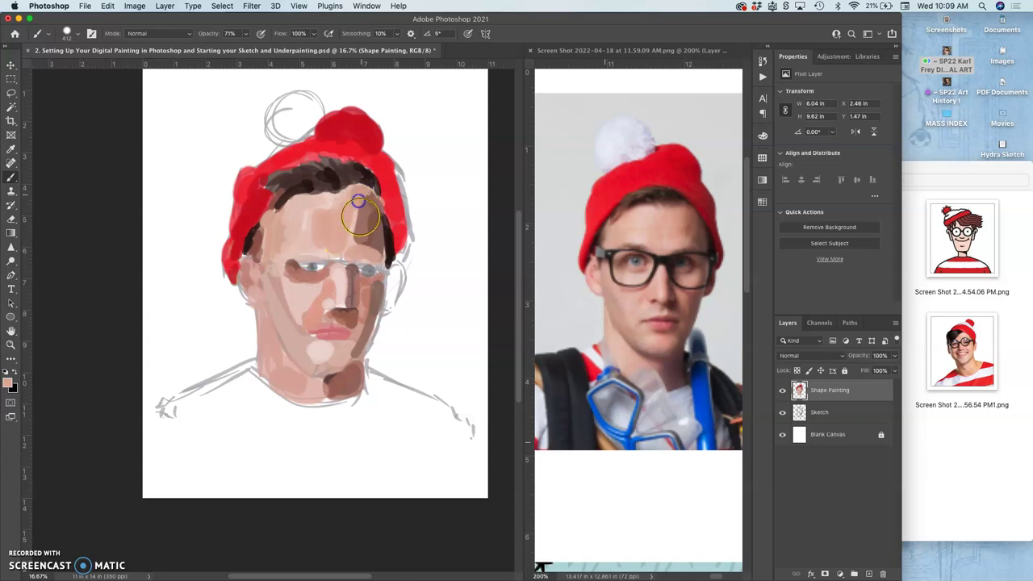
pyautogui.moveTo(338, 249)
pyautogui.mouseDown()
pyautogui.moveTo(350, 237)
pyautogui.moveTo(350, 247)
pyautogui.mouseUp()
pyautogui.keyDown('alt'); pyautogui.click(351, 254); pyautogui.keyUp('alt')
pyautogui.moveTo(363, 208); pyautogui.dragTo(349, 245)
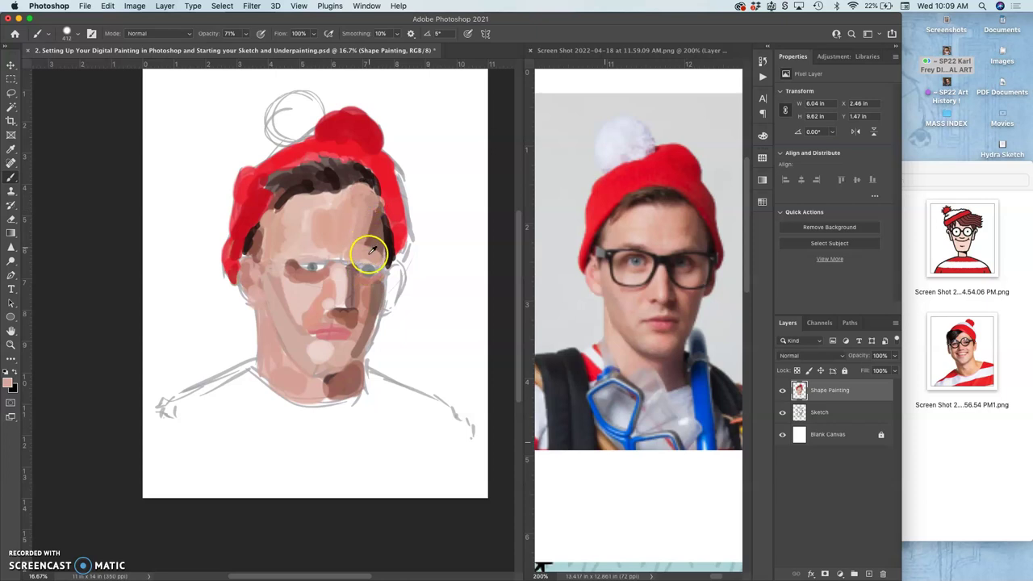
# Step: Paint sampled skin tones over the right cheek, the brow between the eyes and the area above the left eye
pyautogui.keyDown('alt'); pyautogui.click(364, 283); pyautogui.keyUp('alt')
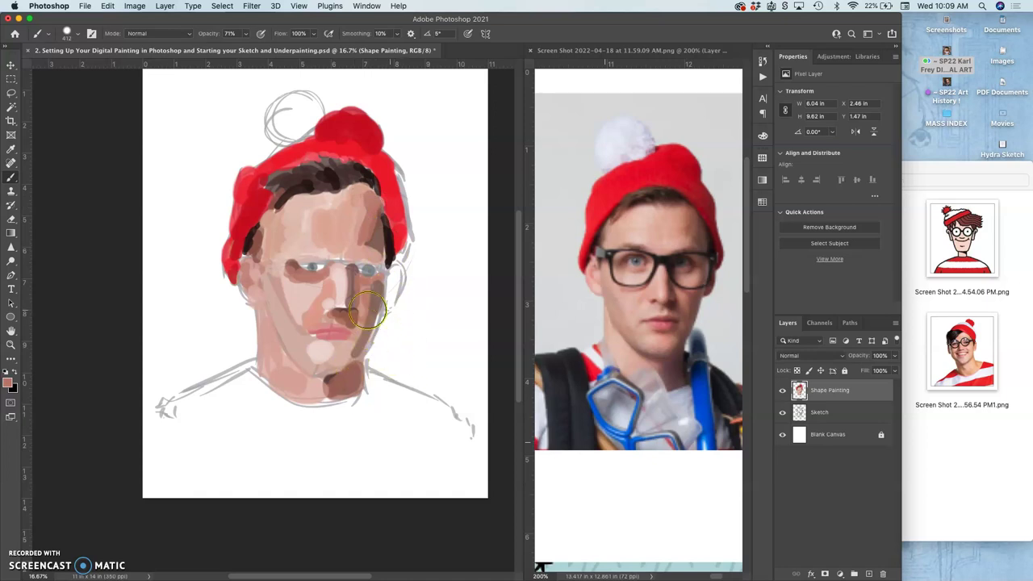
pyautogui.moveTo(322, 249)
pyautogui.mouseDown()
pyautogui.moveTo(313, 245)
pyautogui.moveTo(329, 248)
pyautogui.mouseUp()
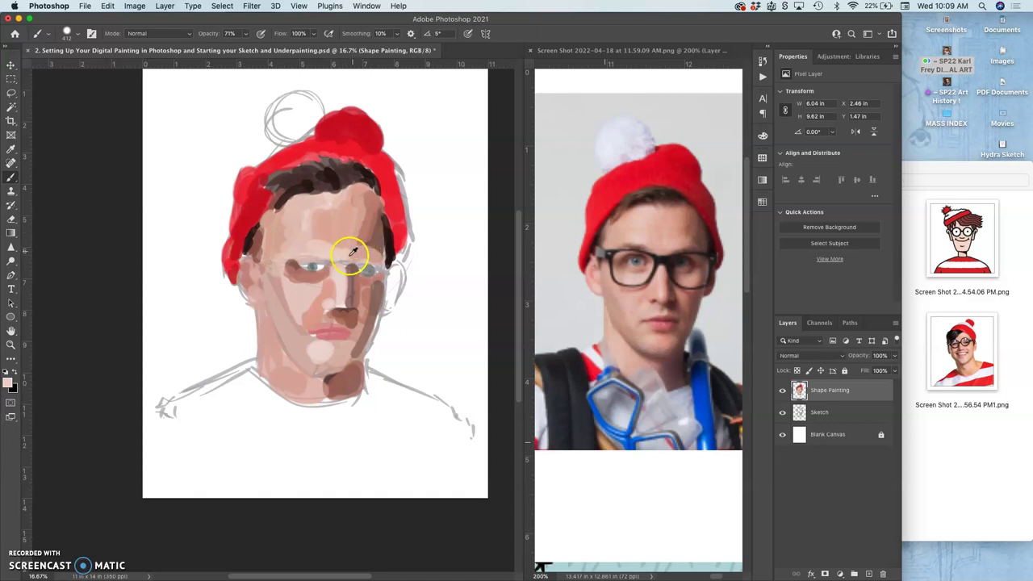
pyautogui.keyDown('alt'); pyautogui.click(346, 259); pyautogui.keyUp('alt')
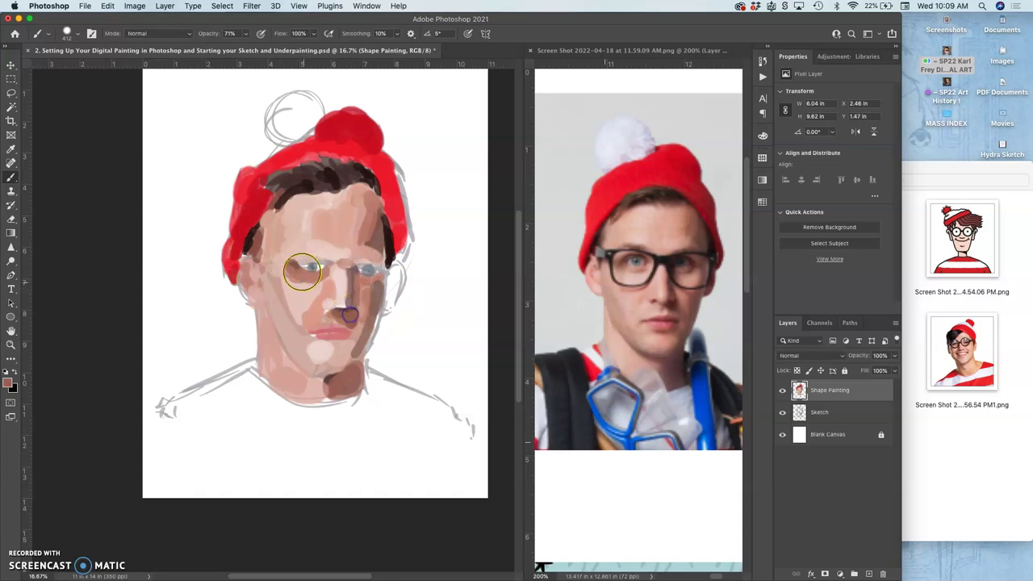
pyautogui.moveTo(302, 261); pyautogui.dragTo(311, 259)
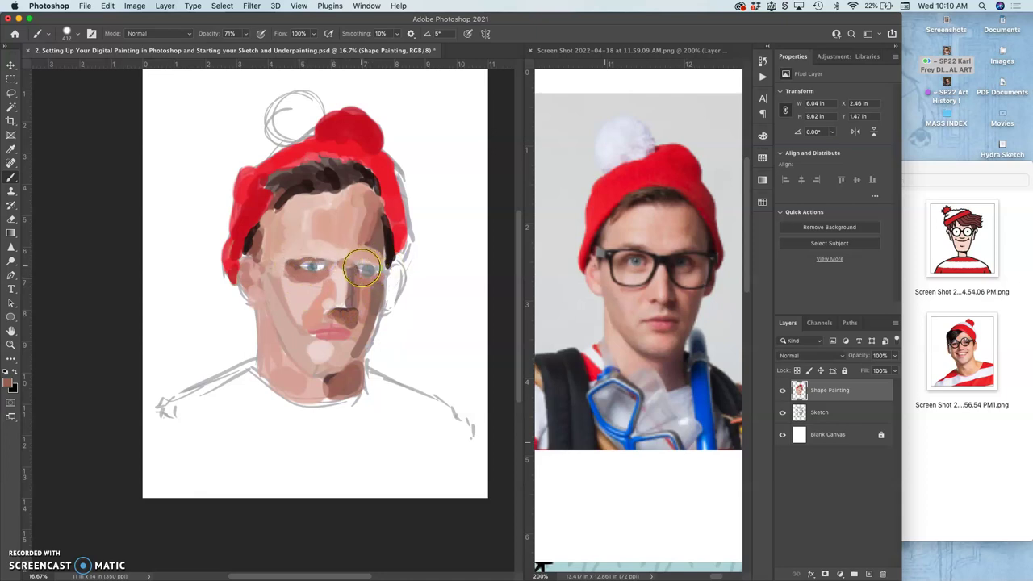
# Step: Paint brown tones around the right eye and brow, and define the eyebrow above the left eye
pyautogui.moveTo(373, 264); pyautogui.dragTo(381, 273)
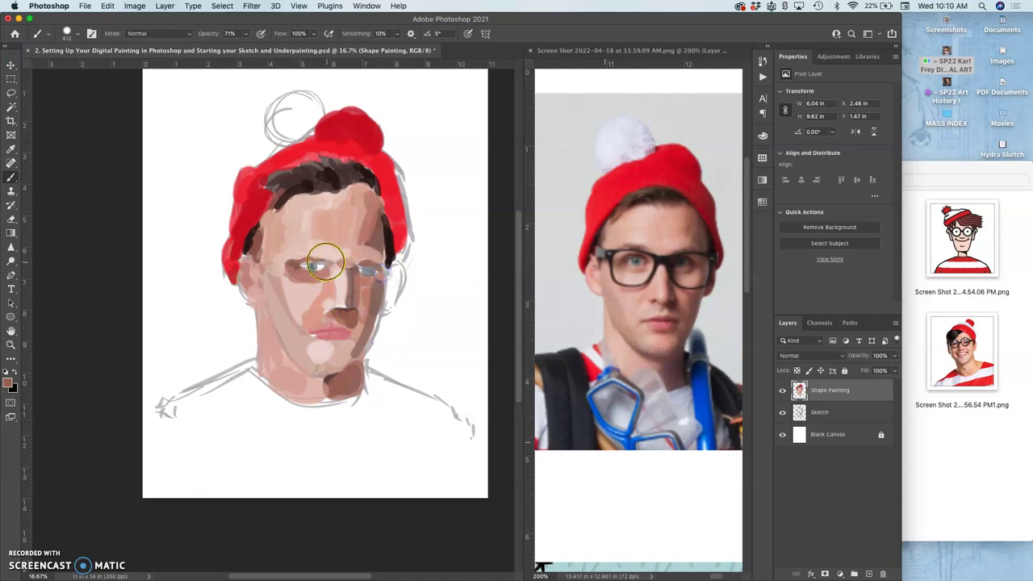
pyautogui.moveTo(352, 239); pyautogui.dragTo(373, 208)
pyautogui.moveTo(290, 255)
pyautogui.mouseDown()
pyautogui.moveTo(302, 242)
pyautogui.moveTo(318, 254)
pyautogui.moveTo(290, 255)
pyautogui.mouseUp()
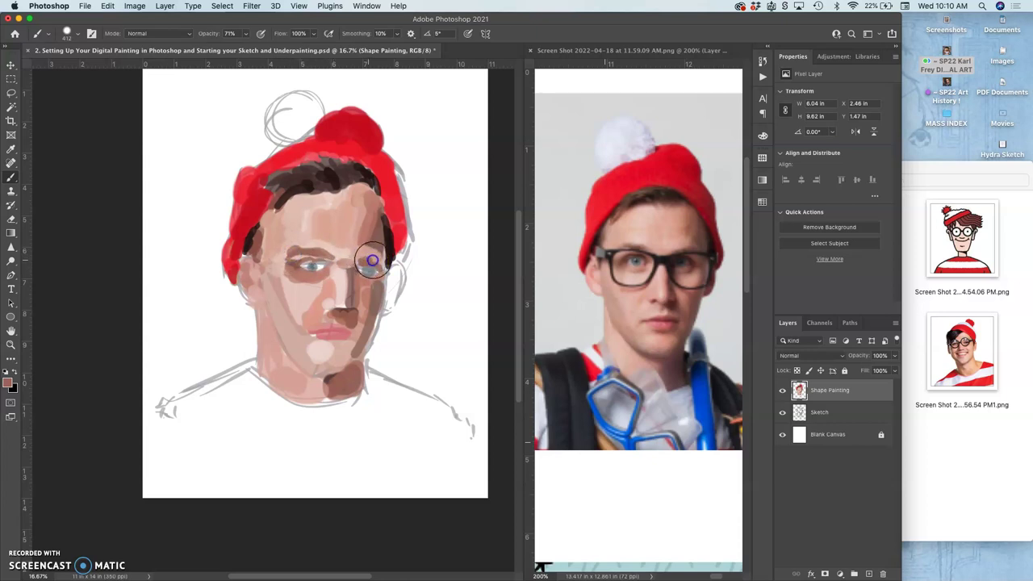
pyautogui.moveTo(344, 310); pyautogui.dragTo(374, 327)
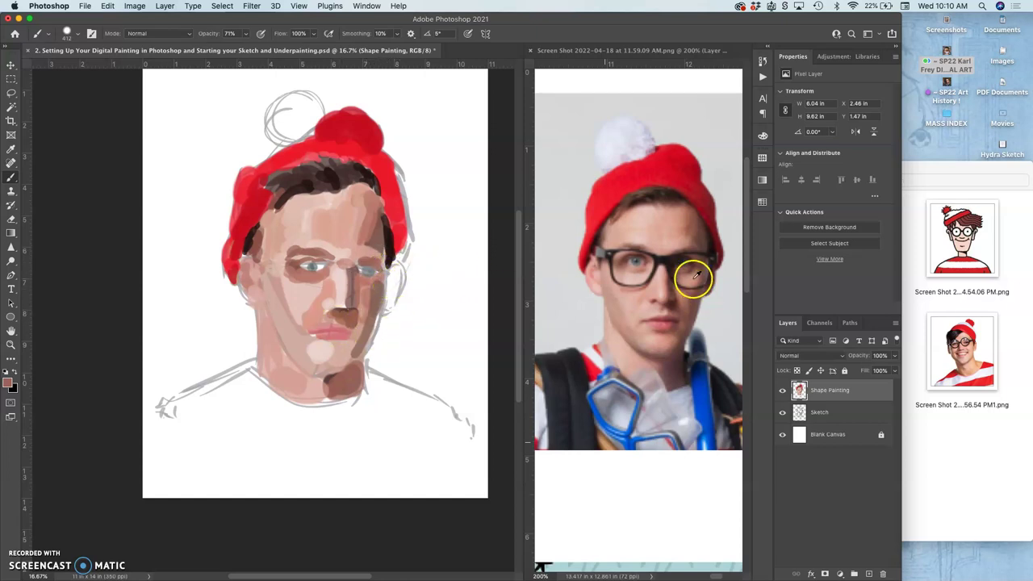
# Step: Paint sampled pinkish skin tones beneath the right eye and down the right cheek towards the jaw
pyautogui.click(367, 285)
pyautogui.click(373, 283)
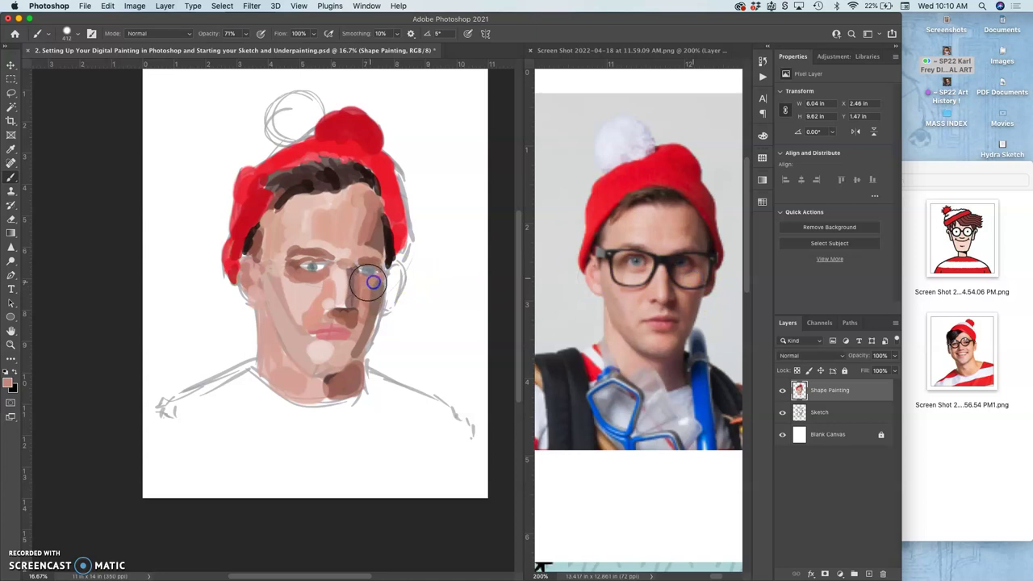
pyautogui.keyDown('alt'); pyautogui.click(307, 239); pyautogui.keyUp('alt')
pyautogui.moveTo(368, 274); pyautogui.dragTo(369, 288)
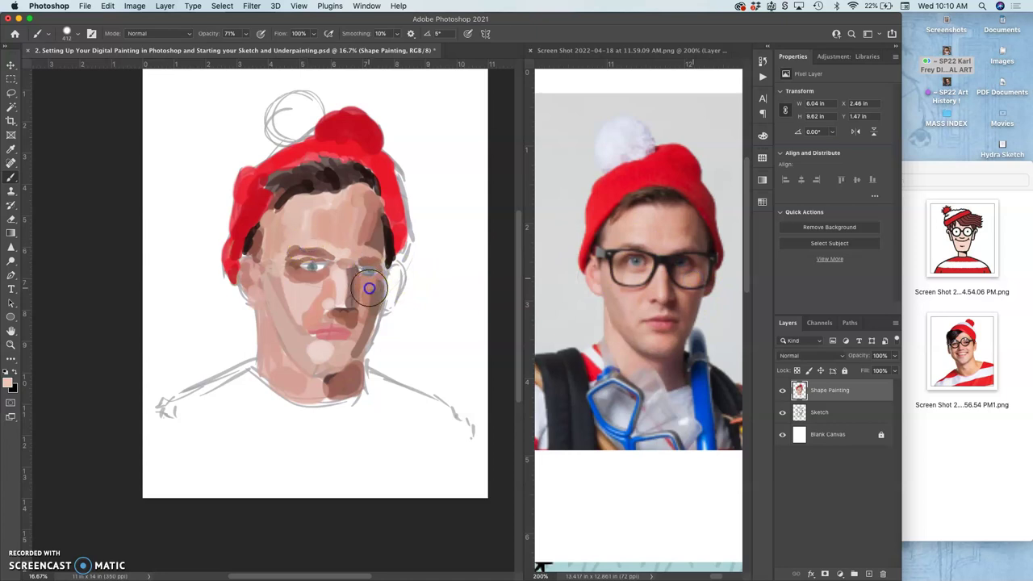
pyautogui.keyDown('alt'); pyautogui.click(698, 281); pyautogui.keyUp('alt')
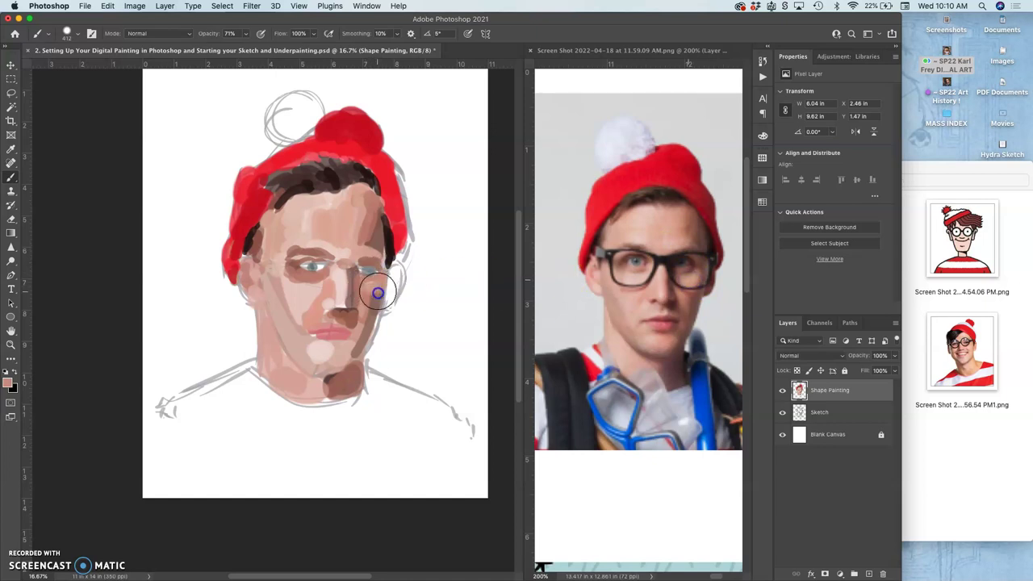
pyautogui.moveTo(372, 300)
pyautogui.mouseDown()
pyautogui.moveTo(350, 350)
pyautogui.moveTo(370, 339)
pyautogui.moveTo(355, 346)
pyautogui.mouseUp()
# Step: Darken the right temple and cheek with sampled brown and cover the lower right of the chin with sampled skin tone
pyautogui.keyDown('alt'); pyautogui.click(379, 242); pyautogui.keyUp('alt')
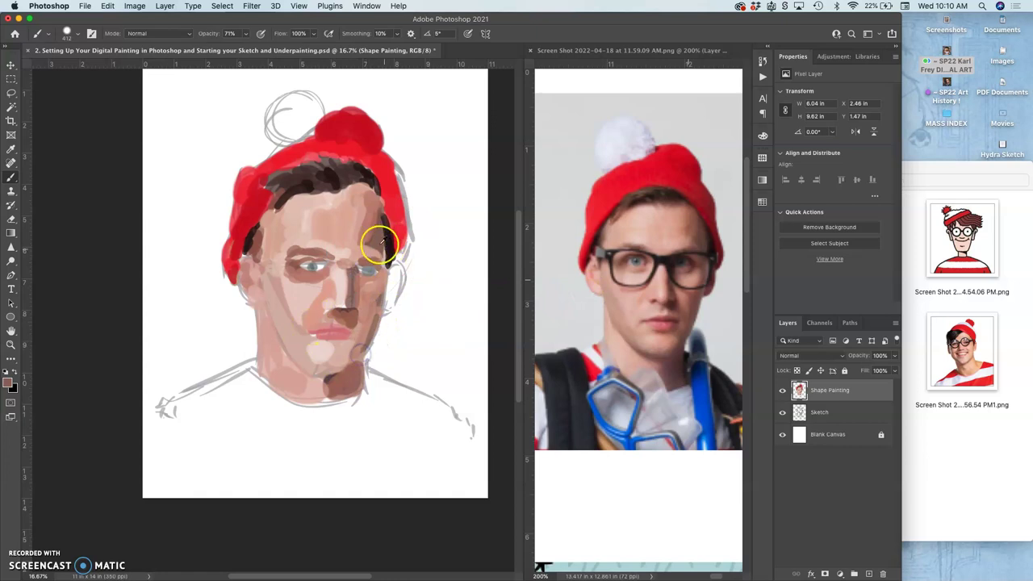
pyautogui.moveTo(372, 229)
pyautogui.mouseDown()
pyautogui.moveTo(379, 286)
pyautogui.moveTo(374, 217)
pyautogui.moveTo(363, 306)
pyautogui.moveTo(377, 277)
pyautogui.moveTo(370, 206)
pyautogui.moveTo(363, 359)
pyautogui.moveTo(372, 301)
pyautogui.mouseUp()
pyautogui.keyDown('alt'); pyautogui.click(378, 286); pyautogui.keyUp('alt')
pyautogui.moveTo(343, 355)
pyautogui.mouseDown()
pyautogui.moveTo(346, 374)
pyautogui.moveTo(337, 367)
pyautogui.mouseUp()
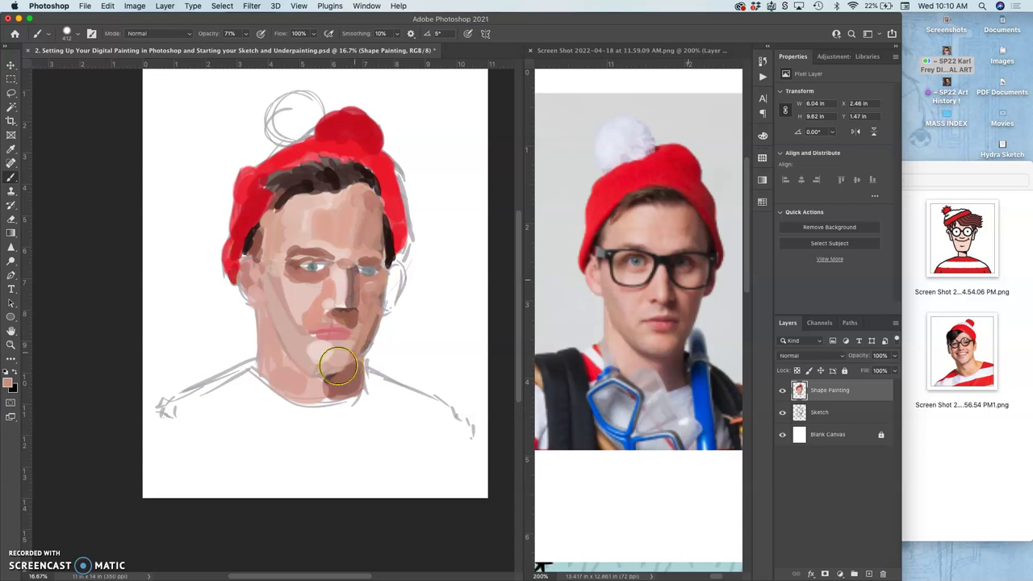
# Step: Shade the left jaw with grey sampled from the eye and soften it with sampled pink skin tone
pyautogui.moveTo(279, 305)
pyautogui.mouseDown()
pyautogui.moveTo(286, 341)
pyautogui.moveTo(269, 292)
pyautogui.moveTo(320, 274)
pyautogui.moveTo(276, 330)
pyautogui.moveTo(263, 279)
pyautogui.mouseUp()
pyautogui.keyDown('alt'); pyautogui.click(312, 266); pyautogui.keyUp('alt')
pyautogui.keyDown('alt'); pyautogui.click(284, 340); pyautogui.keyUp('alt')
pyautogui.keyDown('alt'); pyautogui.click(308, 268); pyautogui.keyUp('alt')
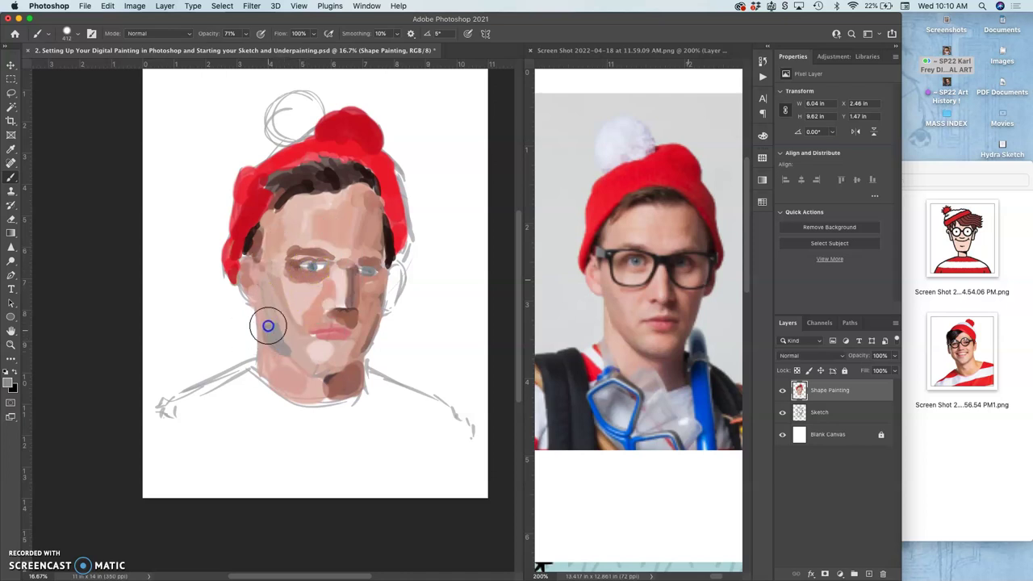
pyautogui.keyDown('alt'); pyautogui.click(294, 322); pyautogui.keyUp('alt')
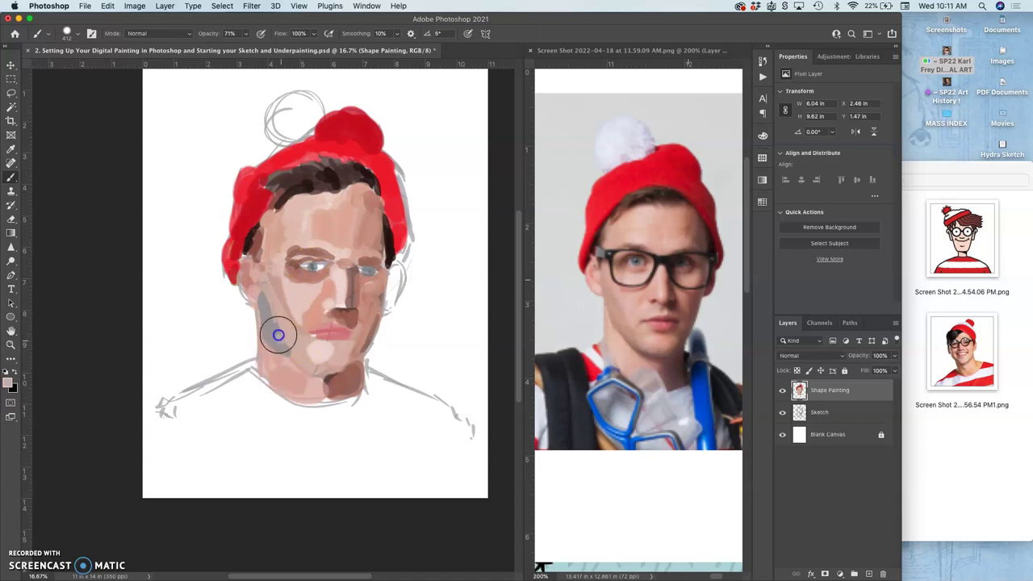
pyautogui.moveTo(270, 337)
pyautogui.mouseDown()
pyautogui.moveTo(295, 358)
pyautogui.moveTo(289, 352)
pyautogui.mouseUp()
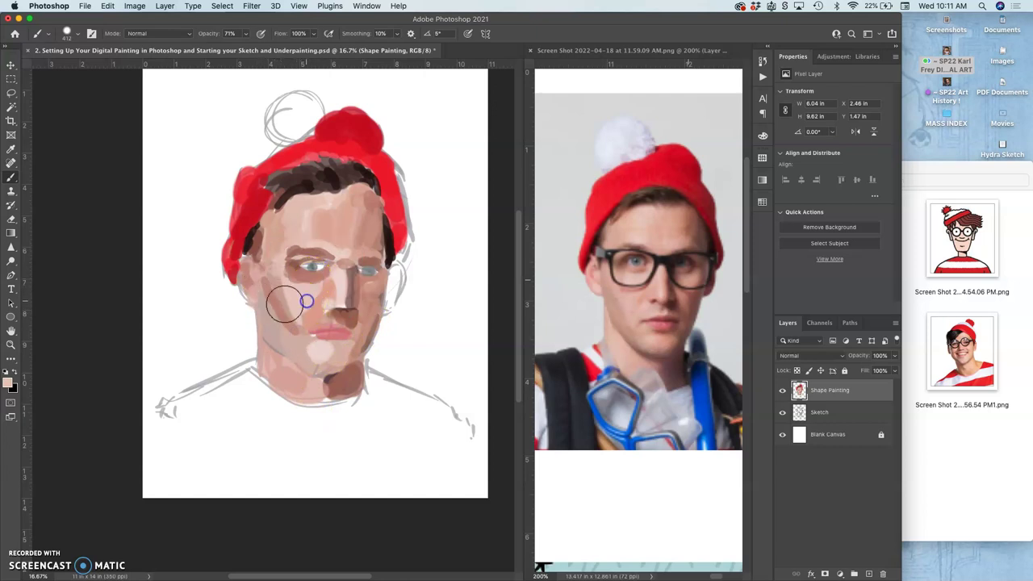
# Step: Paint pink skin tones sampled from the face over the left cheek between the ear and nose
pyautogui.keyDown('alt'); pyautogui.click(312, 297); pyautogui.keyUp('alt')
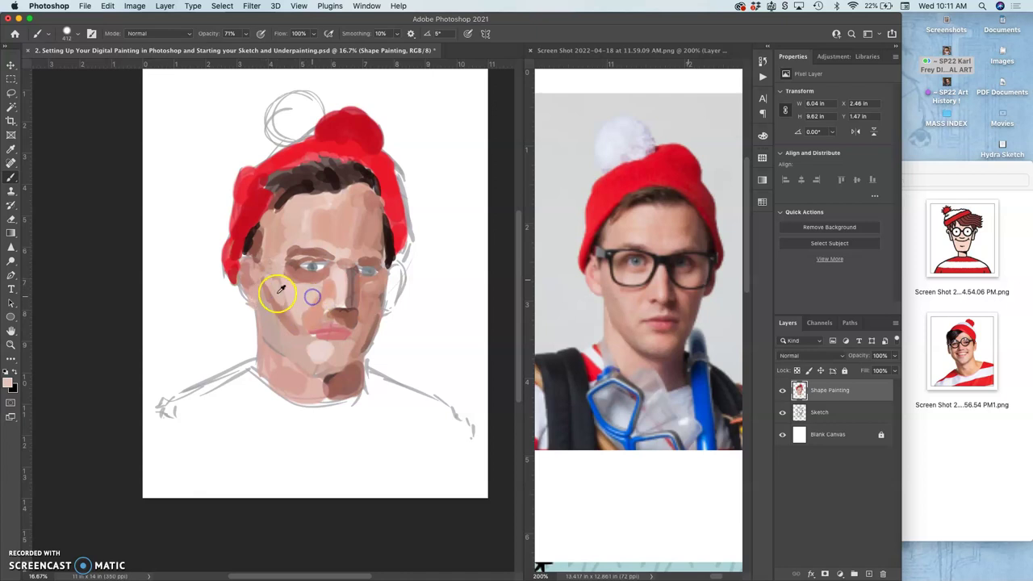
pyautogui.keyDown('alt'); pyautogui.click(312, 316); pyautogui.keyUp('alt')
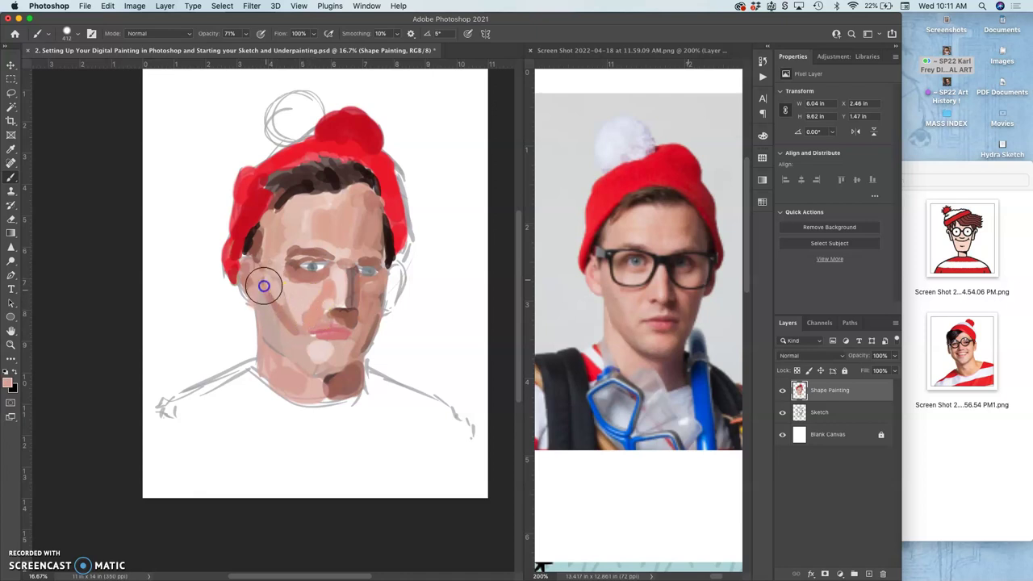
pyautogui.moveTo(274, 291)
pyautogui.mouseDown()
pyautogui.moveTo(293, 318)
pyautogui.moveTo(273, 307)
pyautogui.moveTo(284, 318)
pyautogui.mouseUp()
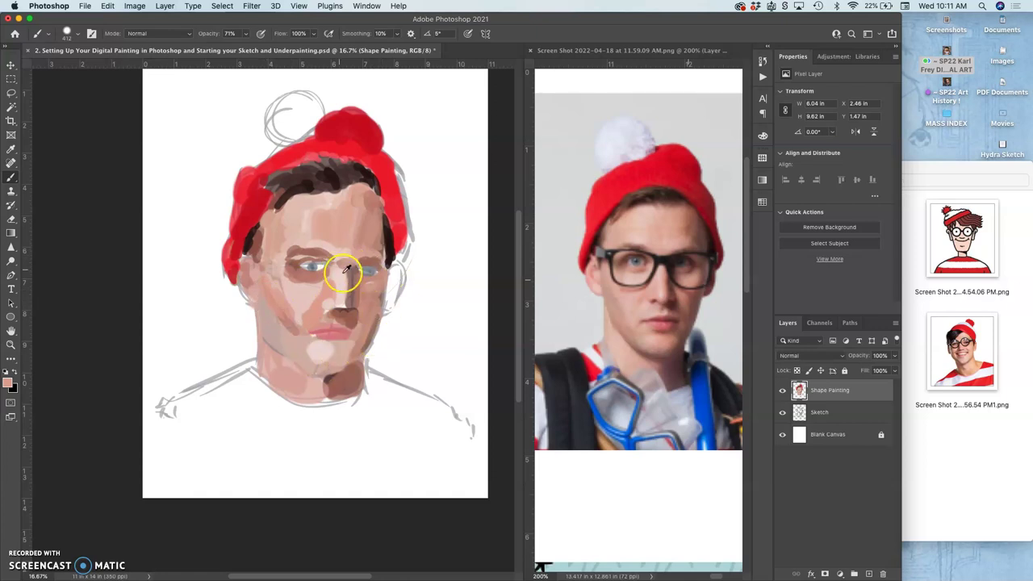
pyautogui.keyDown('alt'); pyautogui.click(317, 289); pyautogui.keyUp('alt')
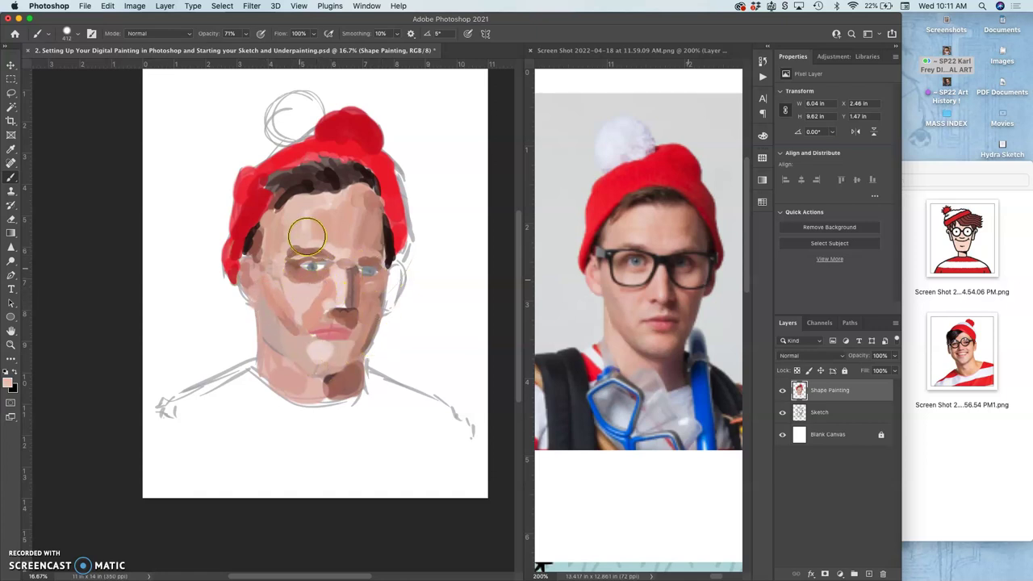
# Step: Paint the left sideburn with dark brown sampled from the hair and touch up the left ear with sampled pink
pyautogui.keyDown('alt'); pyautogui.click(299, 192); pyautogui.keyUp('alt')
pyautogui.moveTo(261, 234); pyautogui.dragTo(255, 243)
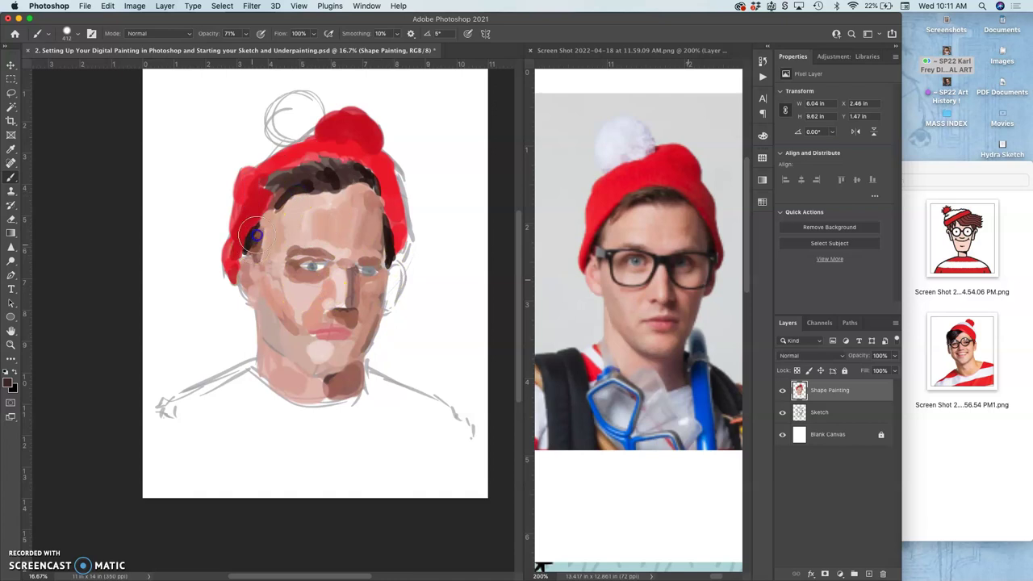
pyautogui.keyDown('alt'); pyautogui.click(249, 282); pyautogui.keyUp('alt')
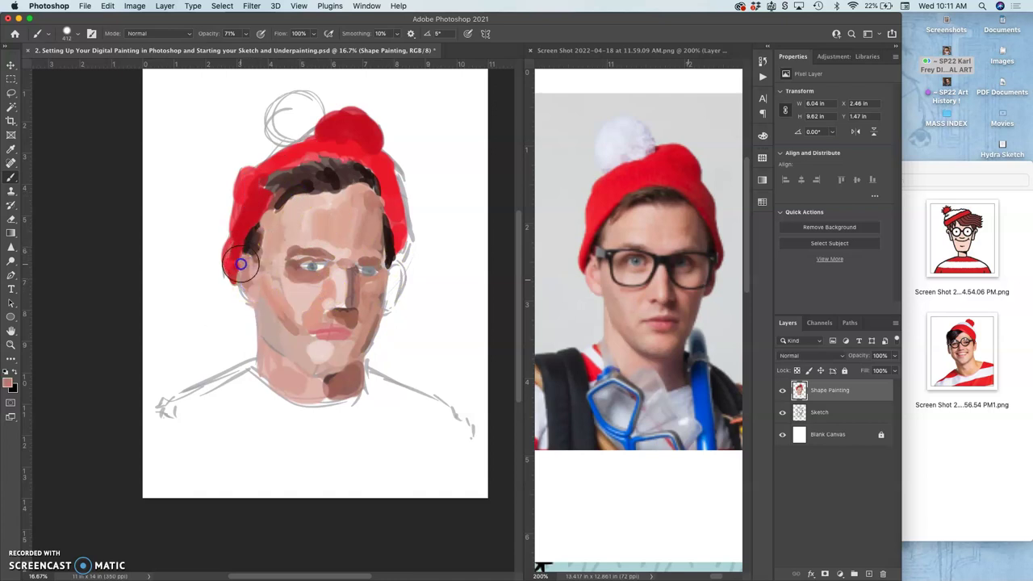
# Step: Fill the left base of the neck down to the collar with pink sampled from the neck
pyautogui.keyDown('alt'); pyautogui.click(601, 345); pyautogui.keyUp('alt')
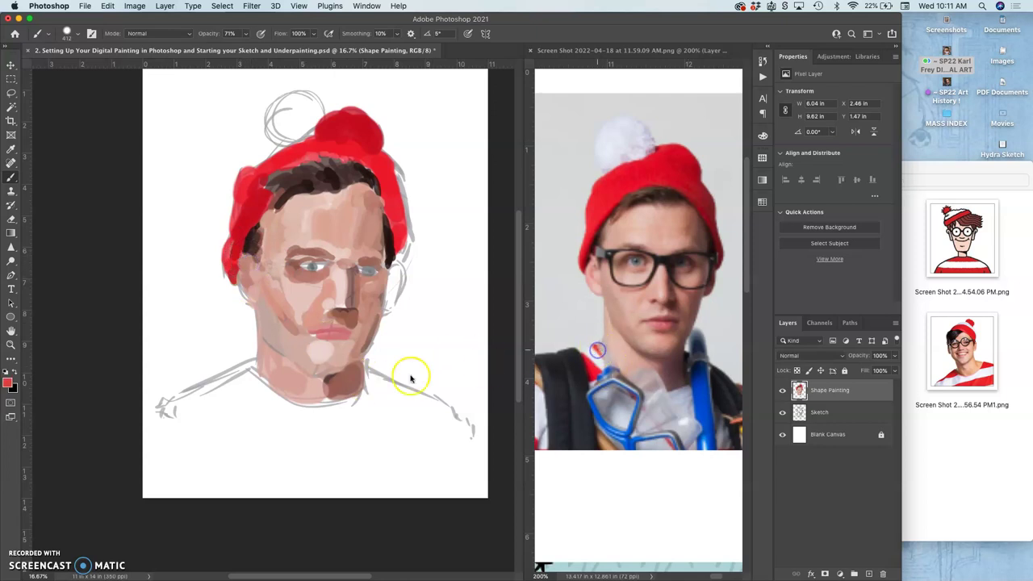
pyautogui.keyDown('alt'); pyautogui.click(282, 374); pyautogui.keyUp('alt')
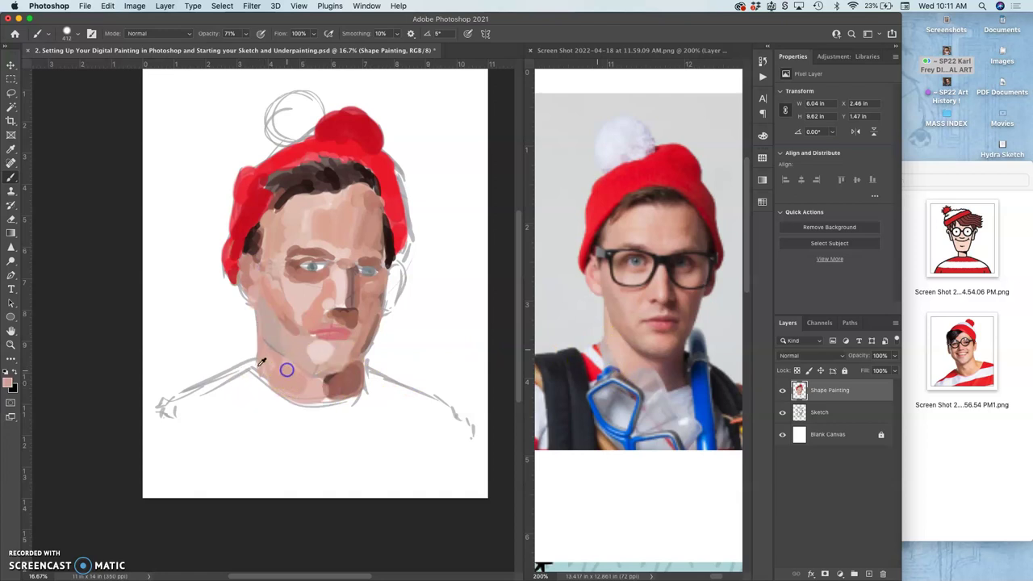
pyautogui.moveTo(263, 374); pyautogui.dragTo(264, 379)
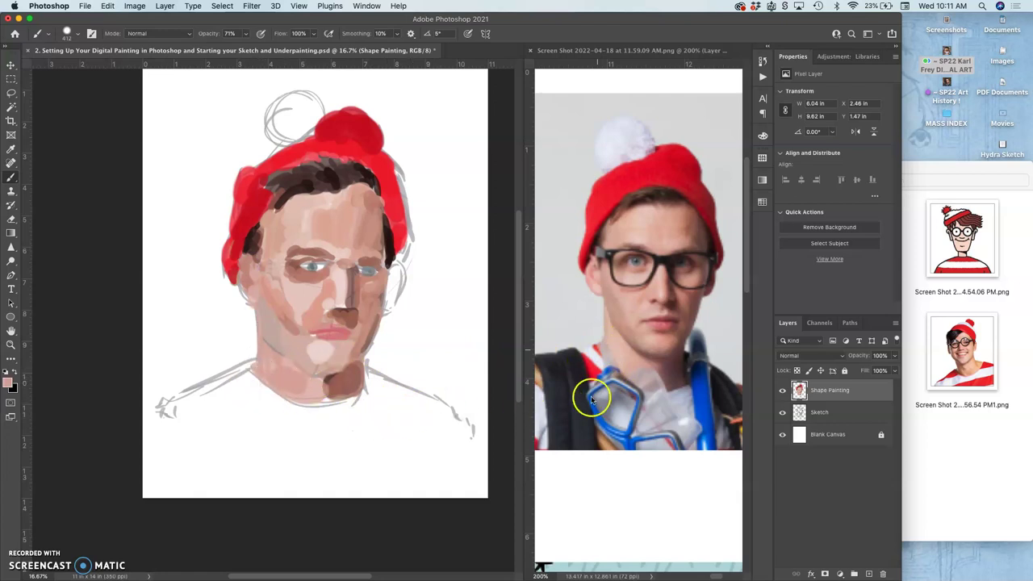
# Step: Outline the shirt collar around the base of the neck with dark brown sampled from the reference photo
pyautogui.keyDown('alt'); pyautogui.click(660, 375); pyautogui.keyUp('alt')
pyautogui.moveTo(357, 392)
pyautogui.mouseDown()
pyautogui.moveTo(288, 404)
pyautogui.moveTo(276, 387)
pyautogui.mouseUp()
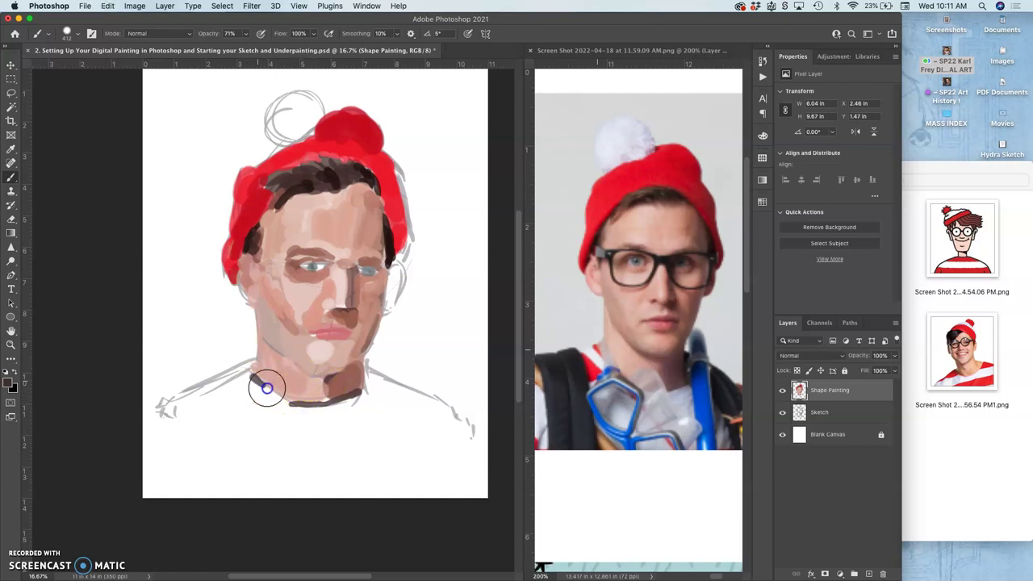
pyautogui.hotkey('ctrl', 'z')
pyautogui.moveTo(255, 378); pyautogui.dragTo(299, 403)
pyautogui.keyDown('alt'); pyautogui.click(679, 369); pyautogui.keyUp('alt')
pyautogui.moveTo(362, 385); pyautogui.dragTo(361, 375)
pyautogui.click(269, 393)
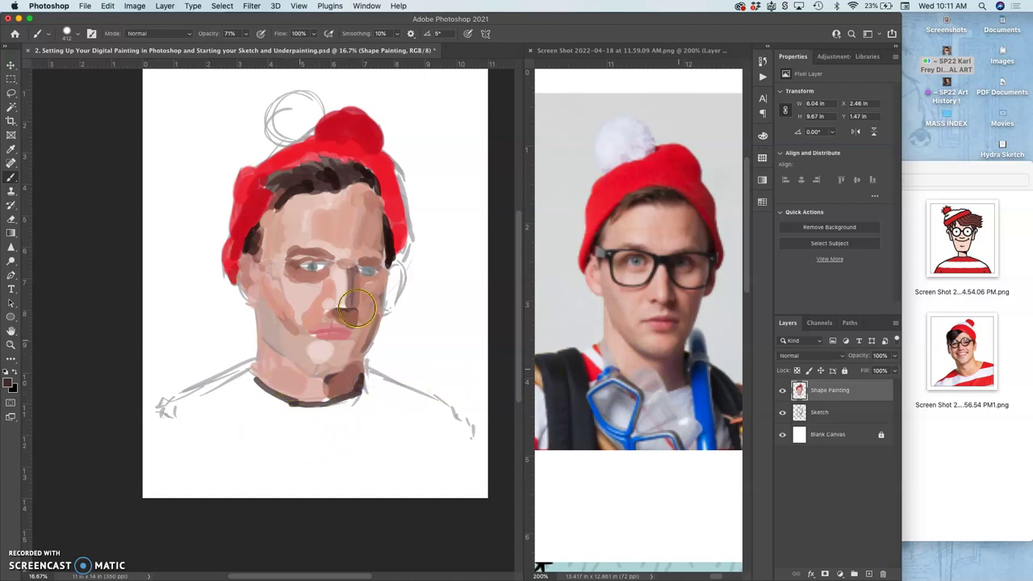
# Step: Paint a soft shadow beneath the left jawline towards the chin with neck tones sampled from the reference photo
pyautogui.keyDown('alt'); pyautogui.click(638, 350); pyautogui.keyUp('alt')
pyautogui.click(289, 351)
pyautogui.moveTo(270, 342); pyautogui.dragTo(310, 373)
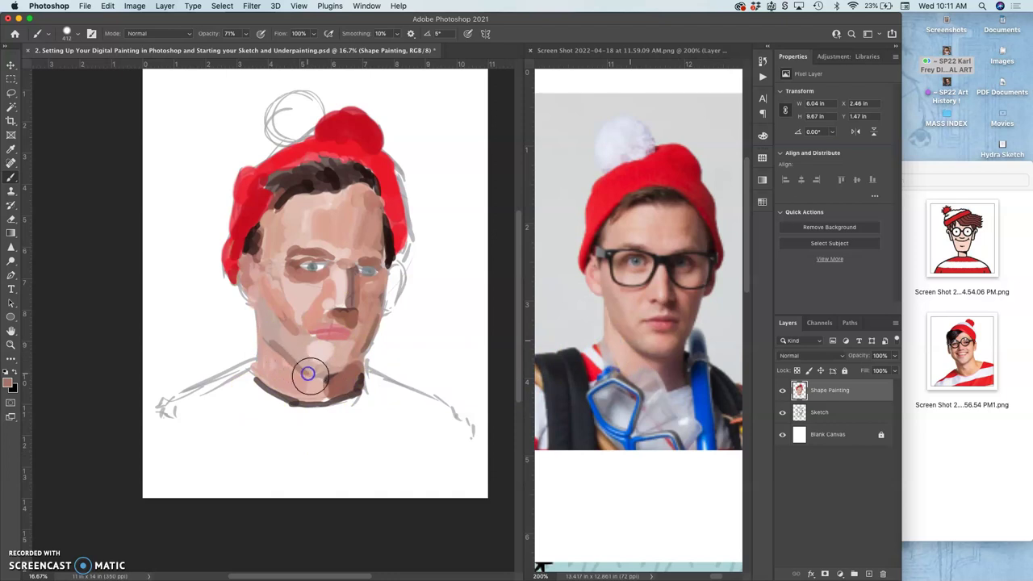
pyautogui.moveTo(266, 340); pyautogui.dragTo(318, 375)
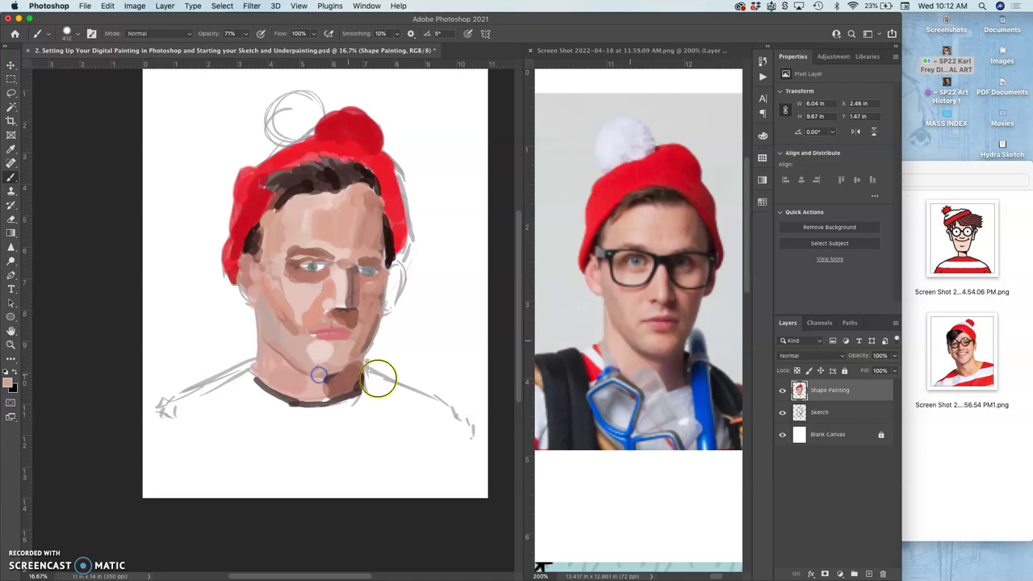
# Step: Paint the dividing line between the lips with dark red sampled from the reference photo's mouth
pyautogui.keyDown('alt'); pyautogui.click(670, 315); pyautogui.keyUp('alt')
pyautogui.click(319, 328)
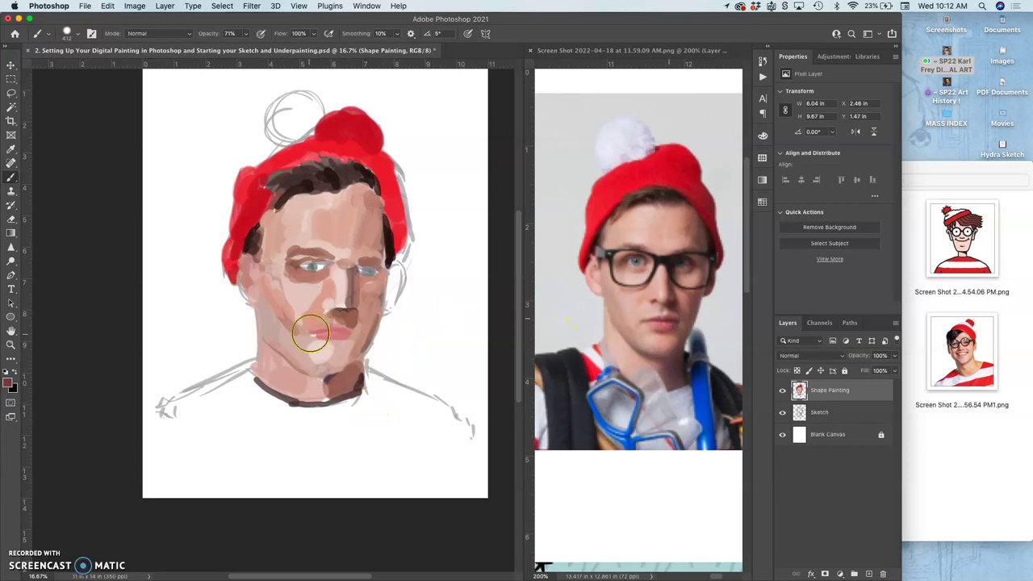
pyautogui.press('super+plus')
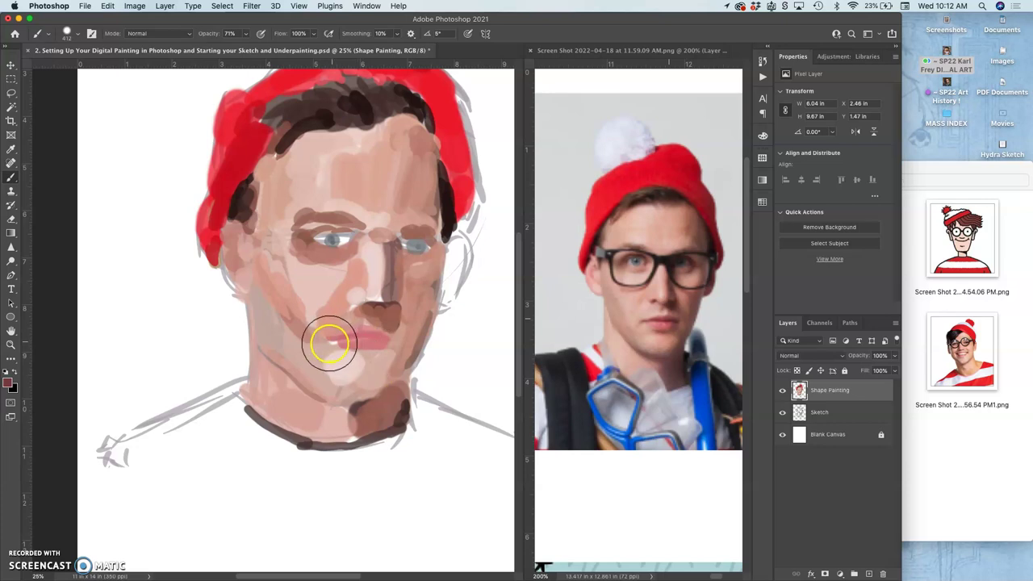
pyautogui.moveTo(336, 343); pyautogui.dragTo(387, 346)
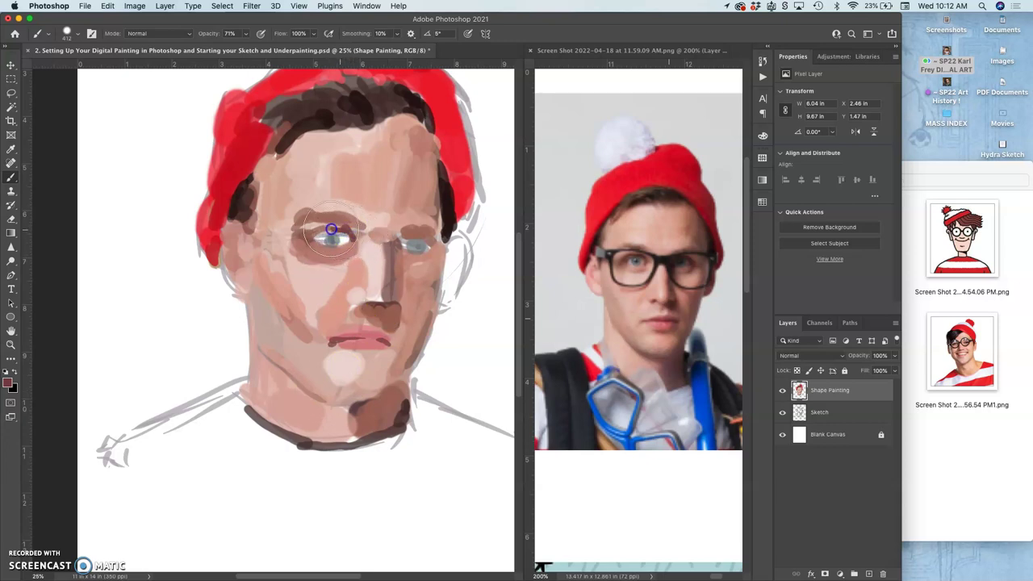
# Step: Draw dark red upper eyelid lines over both eyes
pyautogui.click(415, 242)
pyautogui.press('super+z')
pyautogui.moveTo(407, 239); pyautogui.dragTo(421, 243)
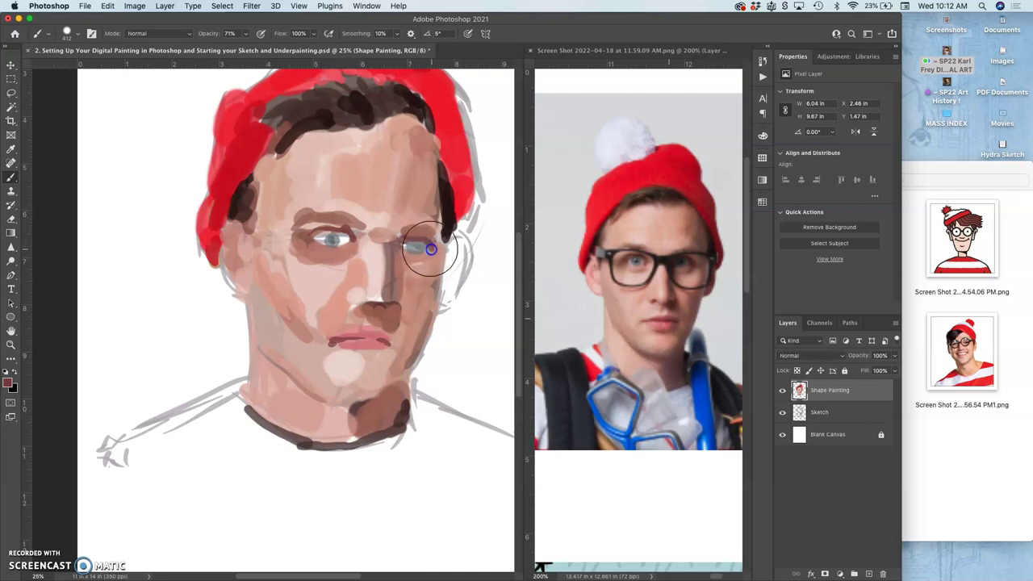
pyautogui.scroll(6, 368, 312)
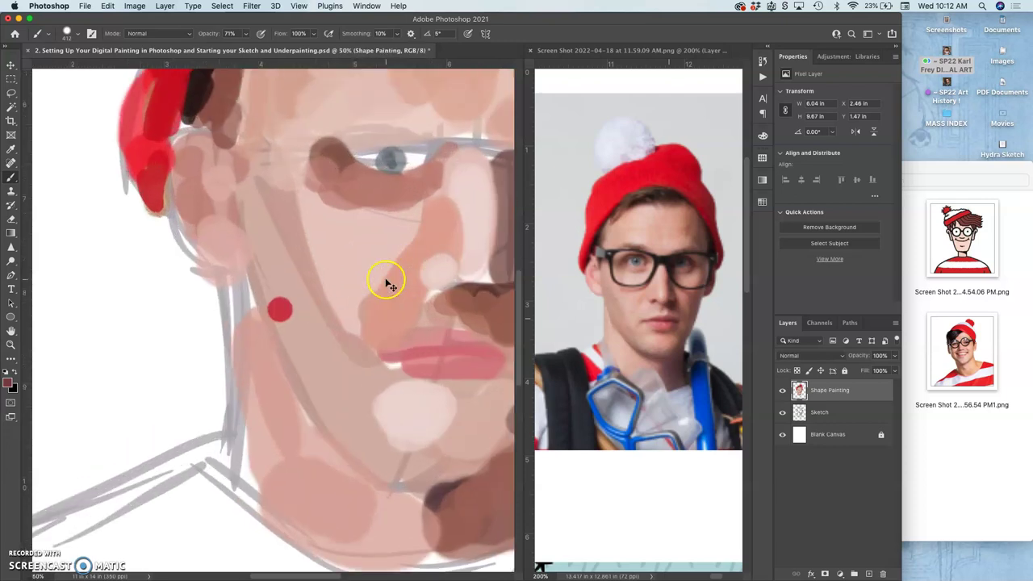
pyautogui.scroll(10, 403, 248)
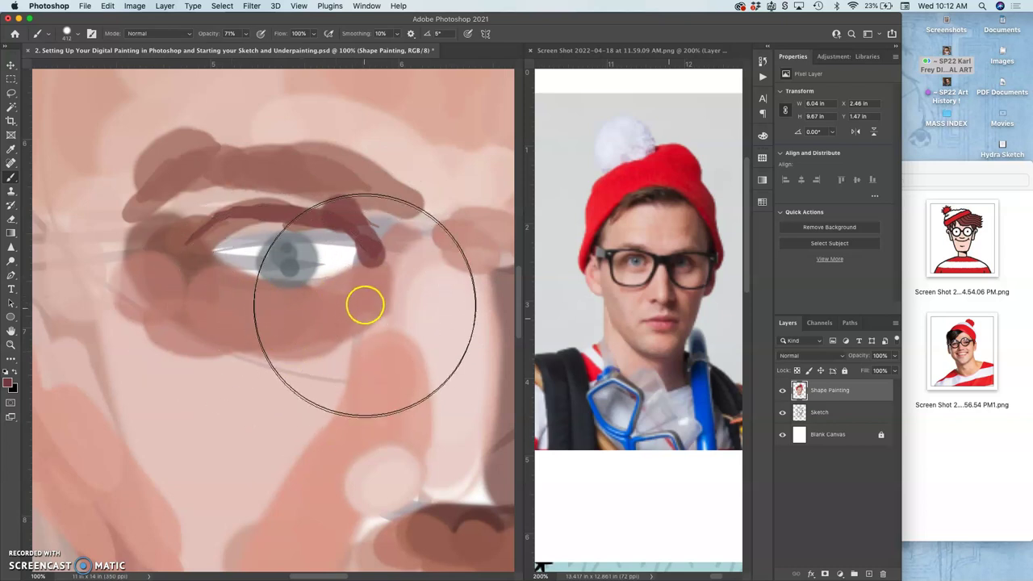
# Step: Extend the dark brown hair along the left sideburn and hairline using a colour sampled from the painted hair
pyautogui.press('super+minus')
pyautogui.press('super+minus')
pyautogui.press('super+minus')
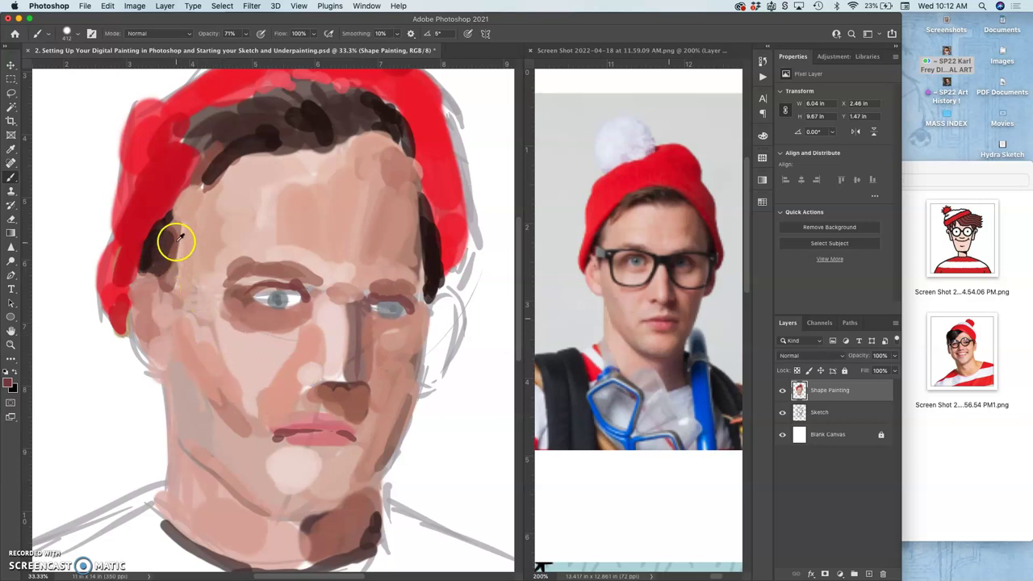
pyautogui.moveTo(168, 292)
pyautogui.mouseDown()
pyautogui.moveTo(165, 321)
pyautogui.moveTo(168, 270)
pyautogui.moveTo(220, 137)
pyautogui.moveTo(208, 138)
pyautogui.moveTo(184, 197)
pyautogui.moveTo(162, 301)
pyautogui.mouseUp()
pyautogui.keyDown('alt'); pyautogui.click(208, 139); pyautogui.keyUp('alt')
pyautogui.moveTo(188, 219)
pyautogui.mouseDown()
pyautogui.moveTo(192, 201)
pyautogui.moveTo(178, 212)
pyautogui.mouseUp()
pyautogui.moveTo(226, 150)
pyautogui.mouseDown()
pyautogui.moveTo(158, 227)
pyautogui.moveTo(196, 174)
pyautogui.mouseUp()
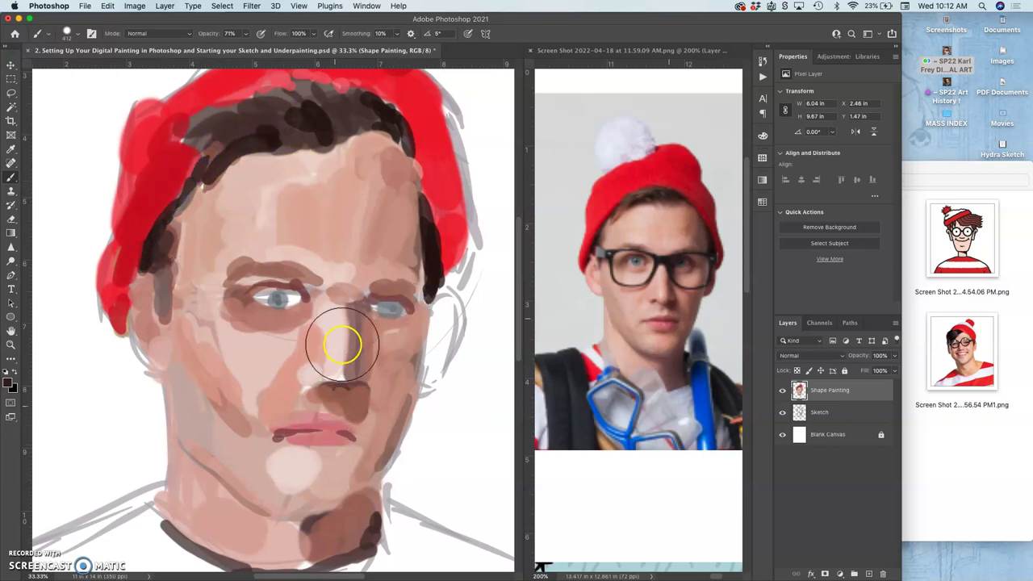
# Step: Paint dark brown pupils in the irises of both eyes
pyautogui.click(279, 301)
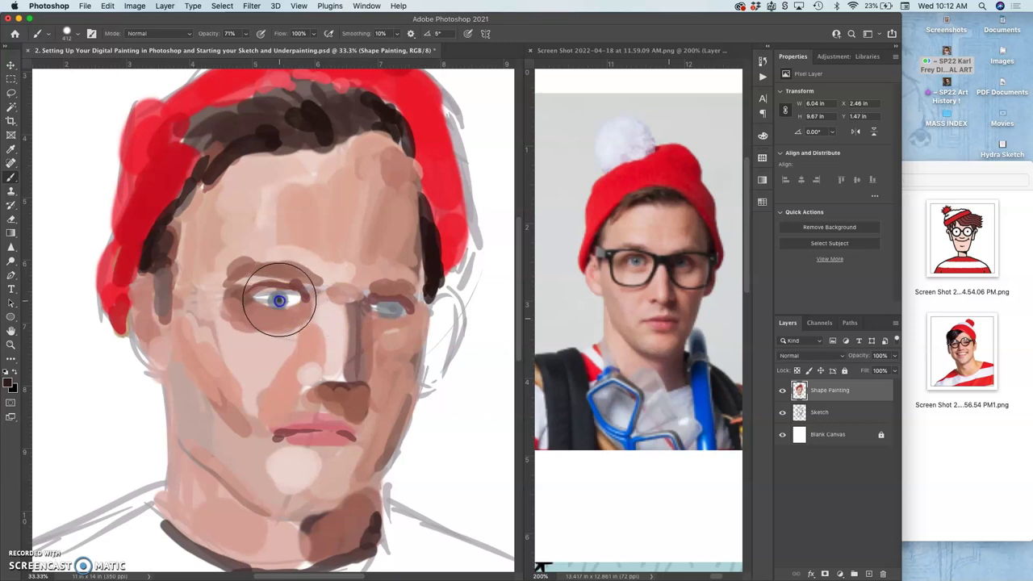
pyautogui.moveTo(276, 302); pyautogui.dragTo(277, 300)
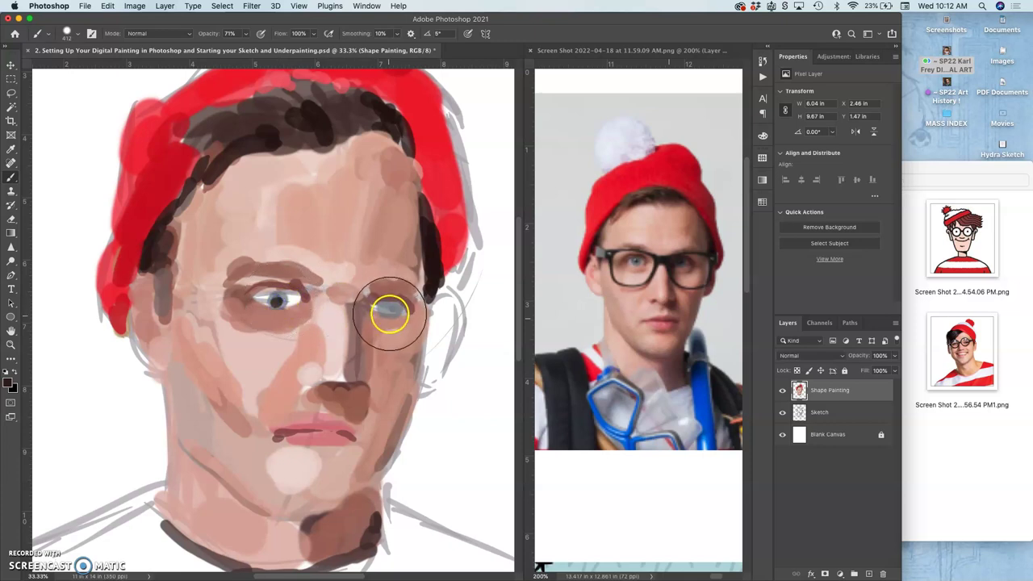
pyautogui.moveTo(388, 316)
pyautogui.mouseDown()
pyautogui.moveTo(403, 343)
pyautogui.moveTo(360, 332)
pyautogui.mouseUp()
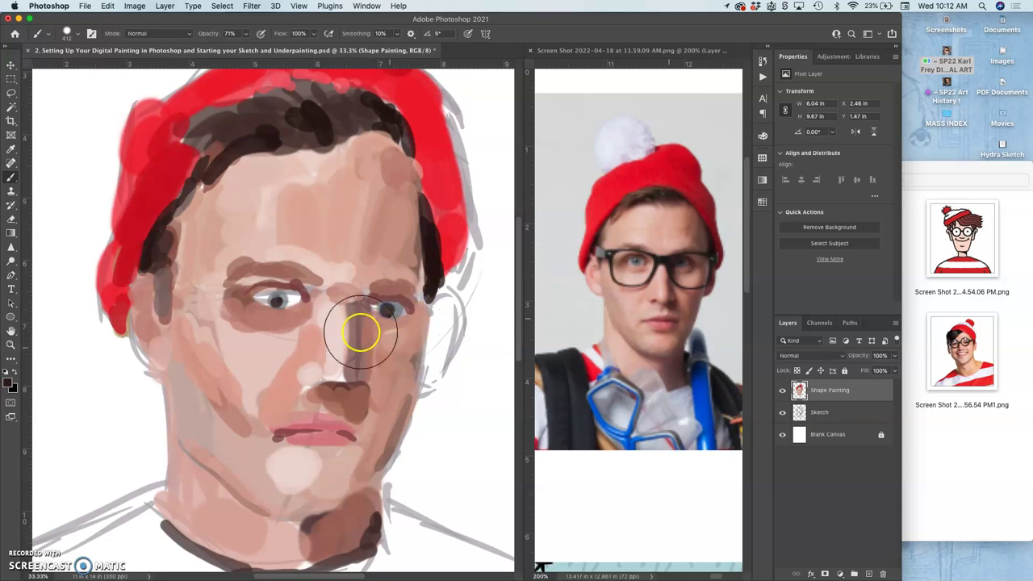
# Step: Paint white highlights in both eyes using white sampled from the painted eye
pyautogui.keyDown('alt'); pyautogui.click(295, 298); pyautogui.keyUp('alt')
pyautogui.moveTo(297, 295); pyautogui.dragTo(297, 303)
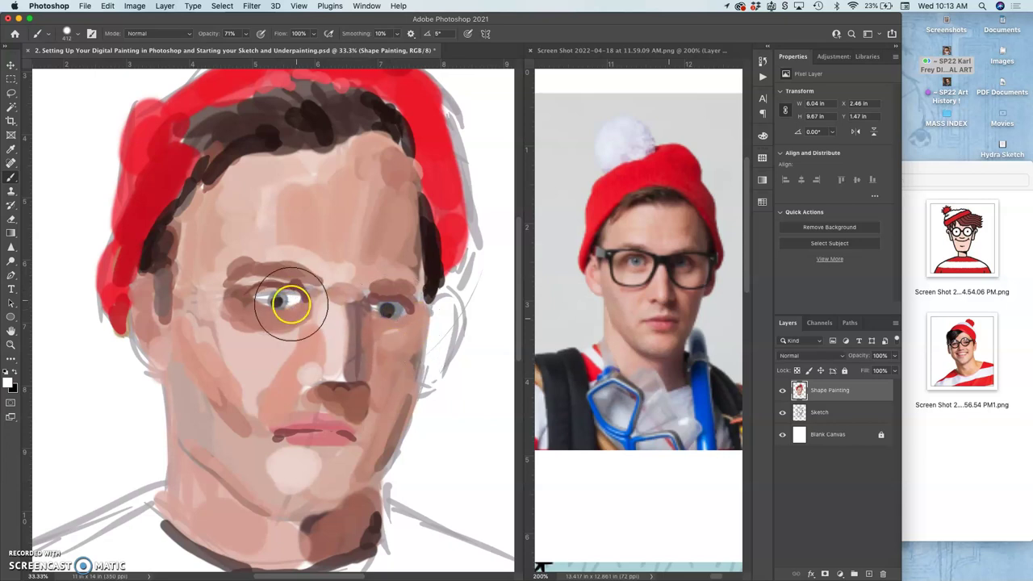
pyautogui.click(277, 294)
pyautogui.click(275, 297)
pyautogui.moveTo(405, 306); pyautogui.dragTo(387, 298)
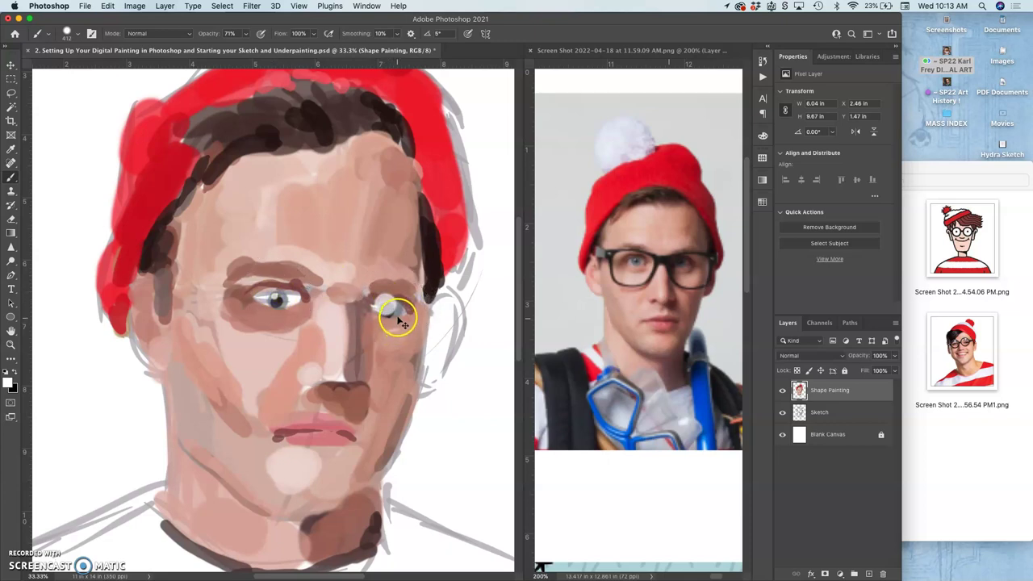
pyautogui.moveTo(397, 310)
pyautogui.mouseDown()
pyautogui.moveTo(406, 306)
pyautogui.moveTo(392, 299)
pyautogui.moveTo(396, 315)
pyautogui.mouseUp()
pyautogui.keyDown('alt'); pyautogui.click(397, 312); pyautogui.keyUp('alt')
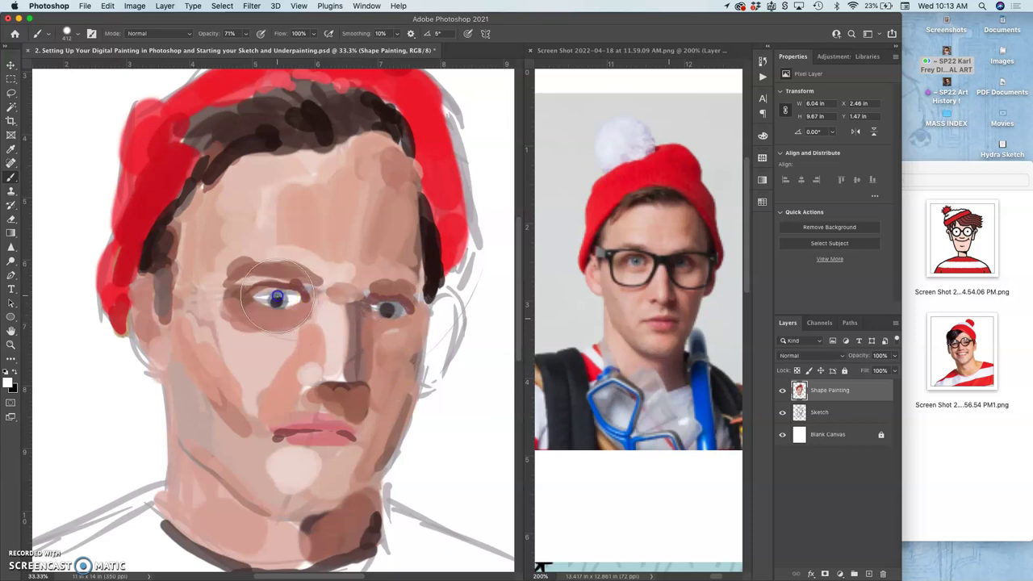
pyautogui.moveTo(368, 277); pyautogui.dragTo(382, 305)
pyautogui.click(385, 306)
# Step: Model the tip and side of the nose with light skin tones sampled from the painted face
pyautogui.keyDown('alt'); pyautogui.click(347, 352); pyautogui.keyUp('alt')
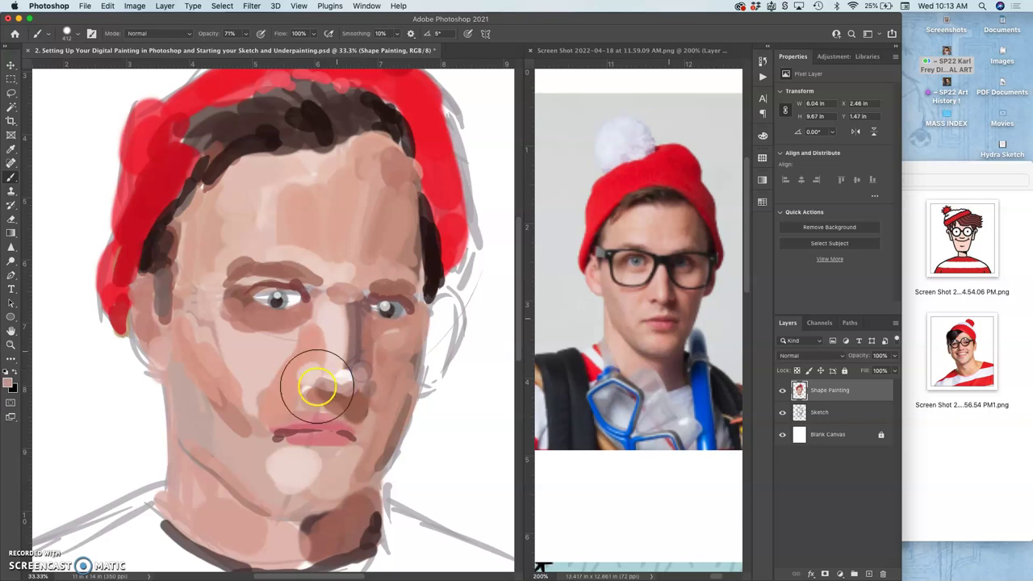
pyautogui.keyDown('alt'); pyautogui.click(318, 352); pyautogui.keyUp('alt')
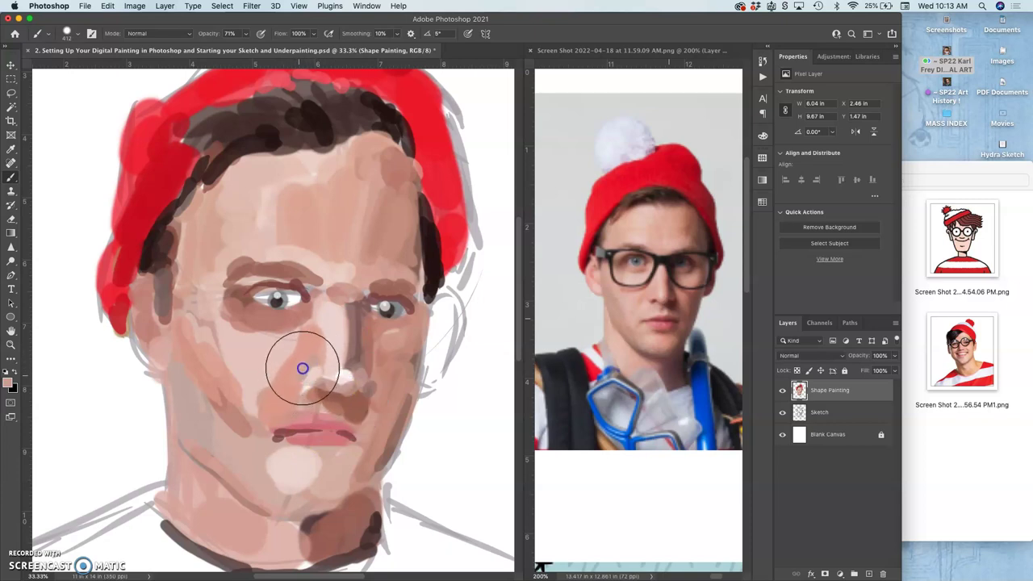
pyautogui.moveTo(387, 283)
pyautogui.mouseDown()
pyautogui.moveTo(376, 322)
pyautogui.moveTo(329, 380)
pyautogui.mouseUp()
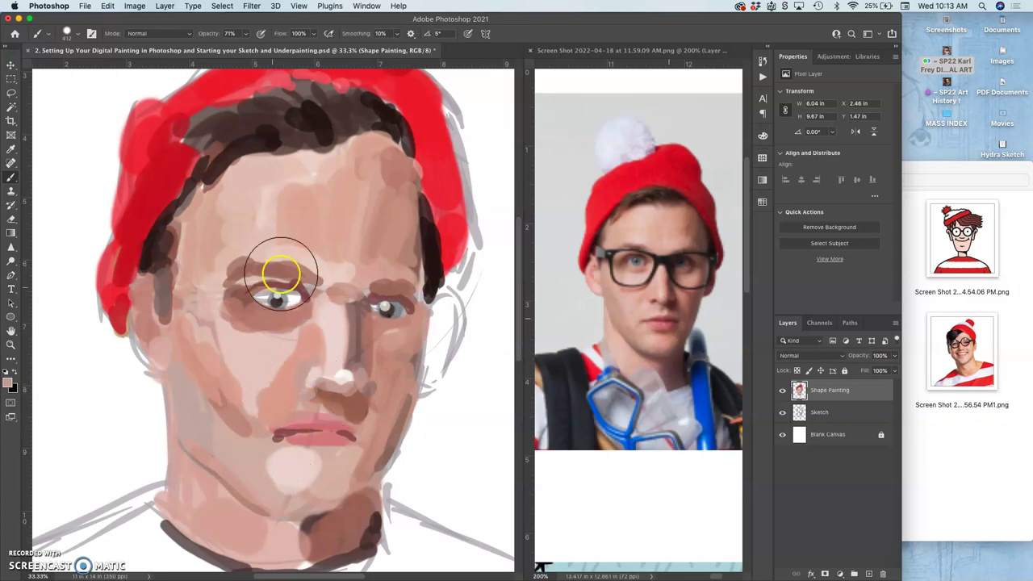
# Step: Blend the under-eye area and the cheek beside the nose with skin tones sampled from the painting
pyautogui.press('super+plus')
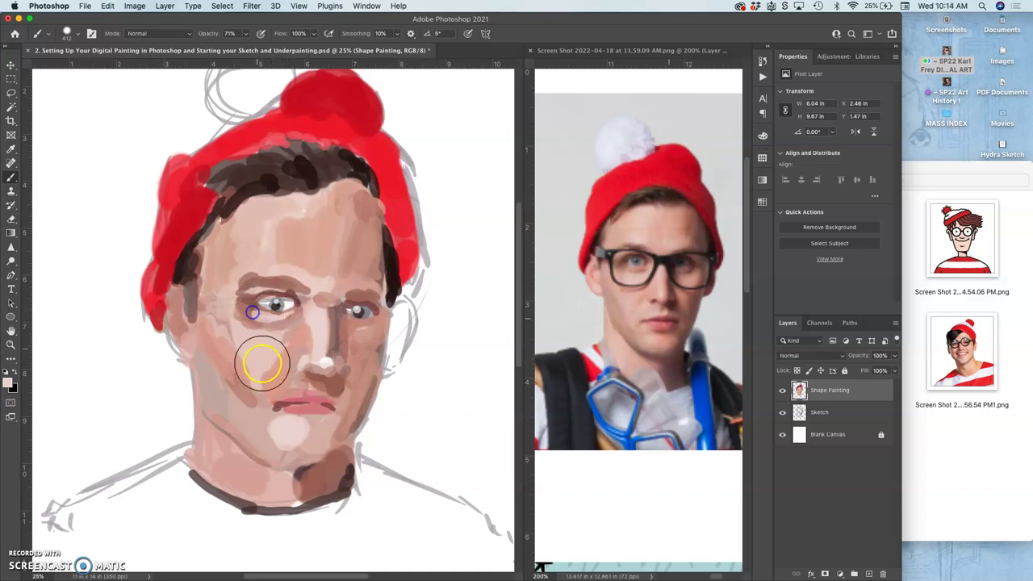
pyautogui.moveTo(342, 390); pyautogui.dragTo(314, 359)
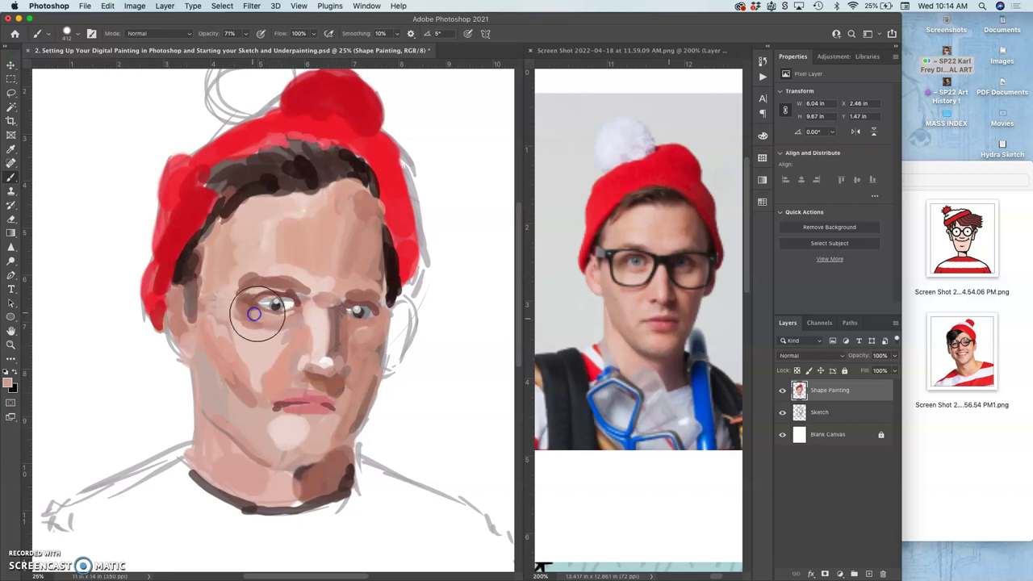
pyautogui.keyDown('alt'); pyautogui.click(294, 340); pyautogui.keyUp('alt')
pyautogui.moveTo(272, 367); pyautogui.dragTo(259, 377)
pyautogui.keyDown('alt'); pyautogui.click(265, 345); pyautogui.keyUp('alt')
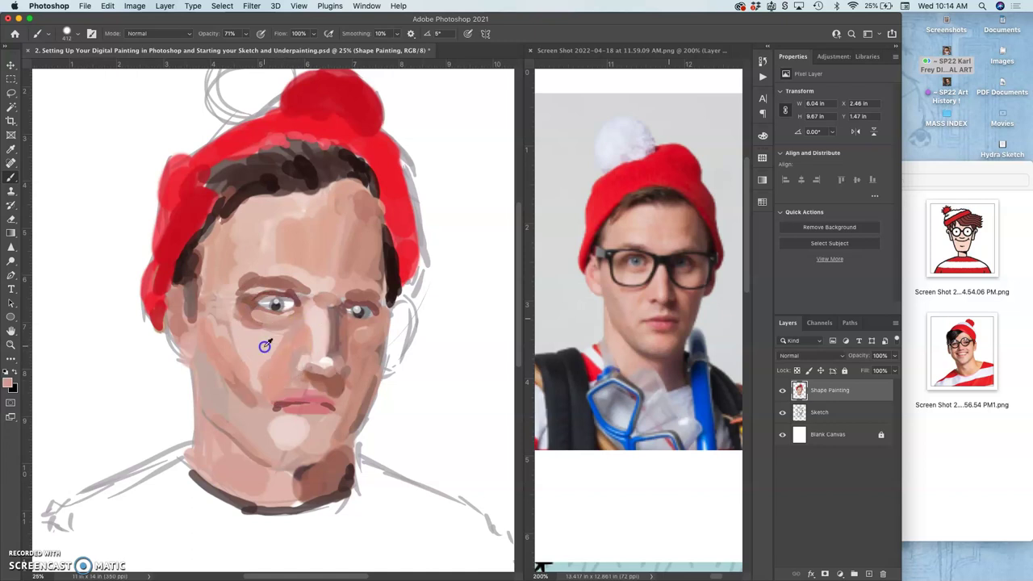
pyautogui.moveTo(282, 345)
pyautogui.mouseDown()
pyautogui.moveTo(258, 396)
pyautogui.moveTo(301, 314)
pyautogui.mouseUp()
pyautogui.keyDown('alt'); pyautogui.click(287, 387); pyautogui.keyUp('alt')
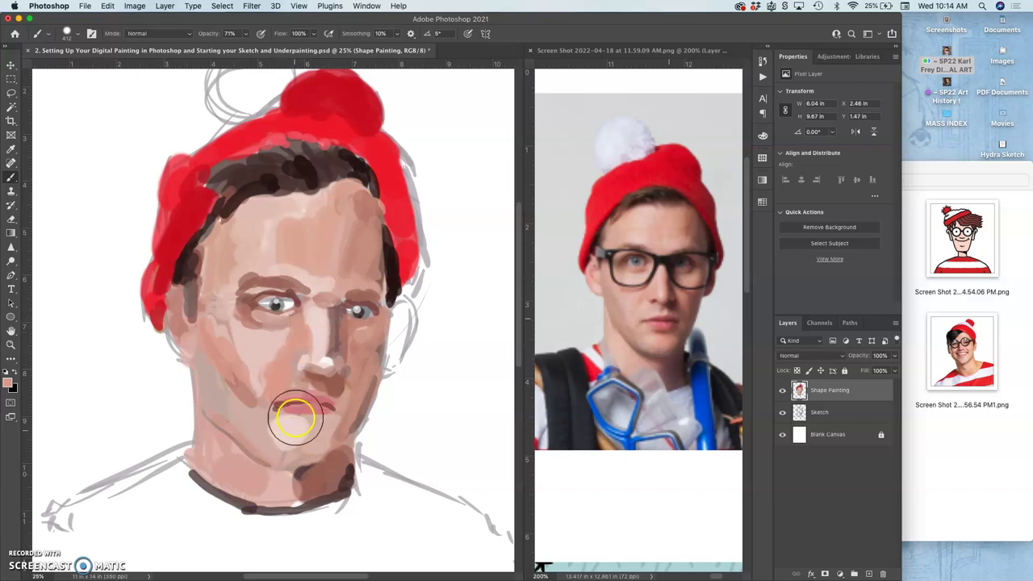
# Step: Soften the shadow edges along the cheek and jaw with skin tones sampled from the forehead, neck and cheek
pyautogui.keyDown('alt'); pyautogui.click(322, 196); pyautogui.keyUp('alt')
pyautogui.moveTo(292, 317)
pyautogui.mouseDown()
pyautogui.moveTo(271, 343)
pyautogui.moveTo(242, 325)
pyautogui.moveTo(250, 494)
pyautogui.moveTo(303, 471)
pyautogui.moveTo(290, 444)
pyautogui.moveTo(244, 407)
pyautogui.moveTo(255, 404)
pyautogui.moveTo(250, 380)
pyautogui.moveTo(259, 493)
pyautogui.moveTo(457, 366)
pyautogui.moveTo(243, 392)
pyautogui.moveTo(272, 418)
pyautogui.mouseUp()
pyautogui.keyDown('alt'); pyautogui.click(252, 493); pyautogui.keyUp('alt')
pyautogui.keyDown('alt'); pyautogui.click(258, 494); pyautogui.keyUp('alt')
pyautogui.keyDown('alt'); pyautogui.click(227, 374); pyautogui.keyUp('alt')
pyautogui.moveTo(227, 387); pyautogui.dragTo(259, 432)
pyautogui.moveTo(255, 424); pyautogui.dragTo(272, 410)
pyautogui.keyDown('alt'); pyautogui.click(263, 428); pyautogui.keyUp('alt')
# Step: Dab brighter red onto the hat's red ball using a colour sampled from the hat of the smiling man in the striped shirt
pyautogui.moveTo(609, 393)
pyautogui.mouseDown()
pyautogui.moveTo(933, 328)
pyautogui.moveTo(969, 365)
pyautogui.moveTo(651, 276)
pyautogui.mouseUp()
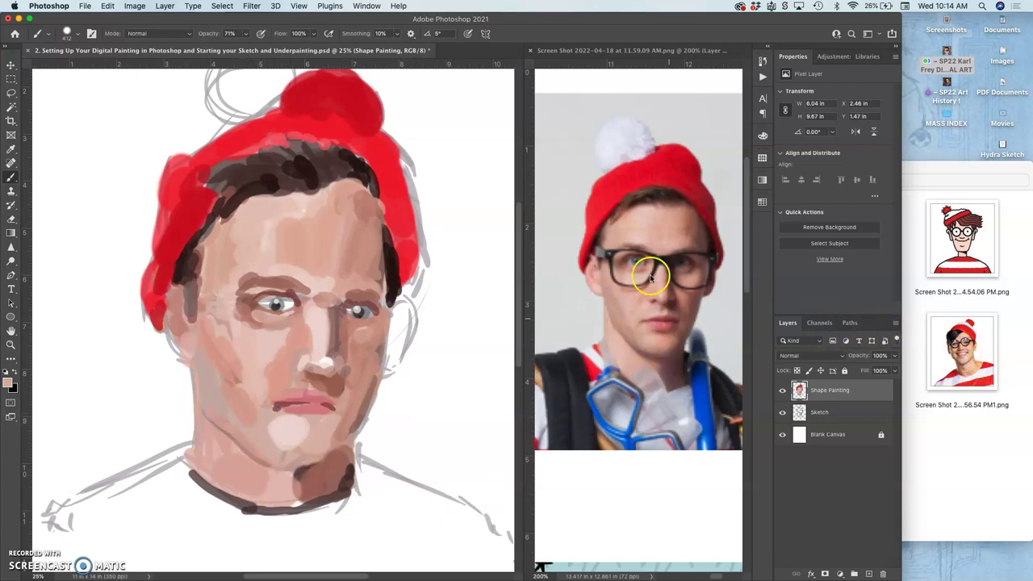
pyautogui.click(615, 89)
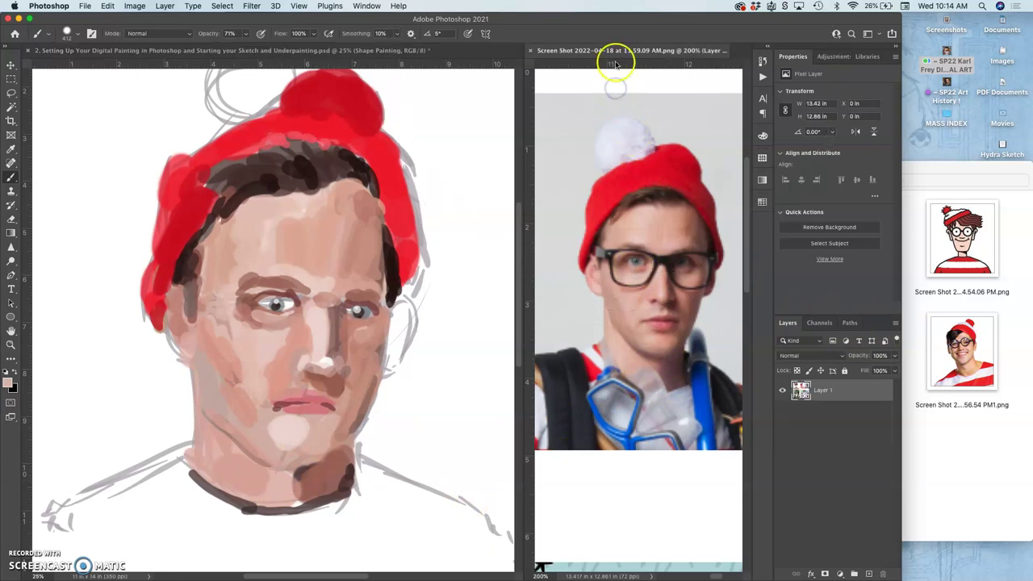
pyautogui.moveTo(627, 159); pyautogui.dragTo(680, 107)
pyautogui.moveTo(542, 163); pyautogui.dragTo(702, 224)
pyautogui.moveTo(613, 198); pyautogui.dragTo(626, 297)
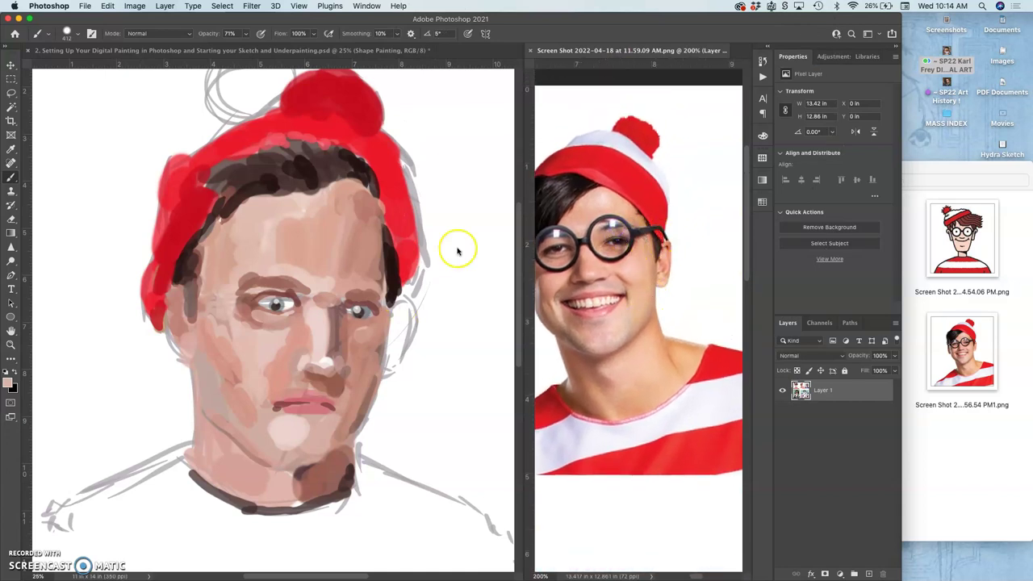
pyautogui.press('super+minus')
pyautogui.moveTo(377, 279); pyautogui.dragTo(337, 300)
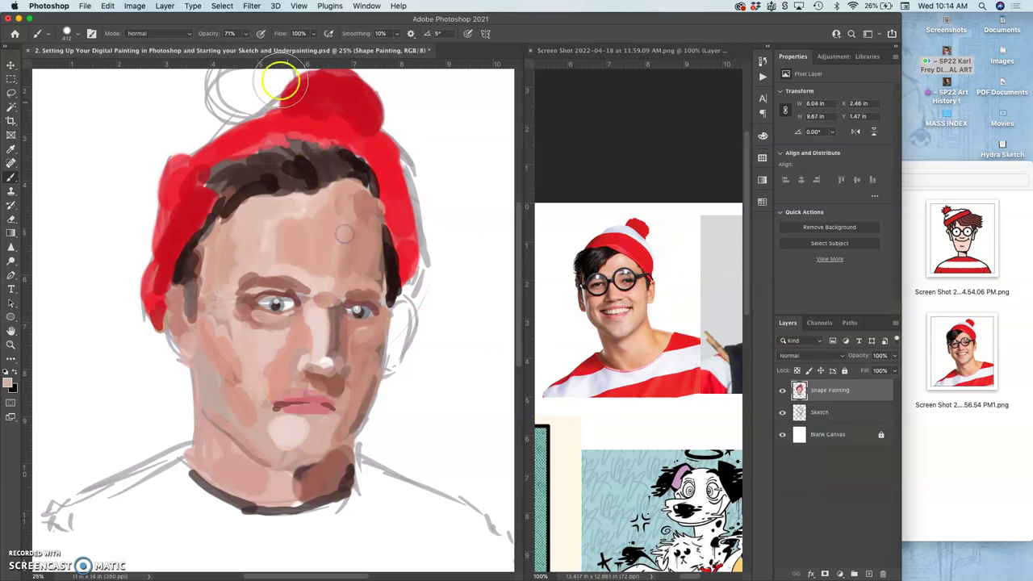
pyautogui.press('super+minus')
pyautogui.press('super+minus')
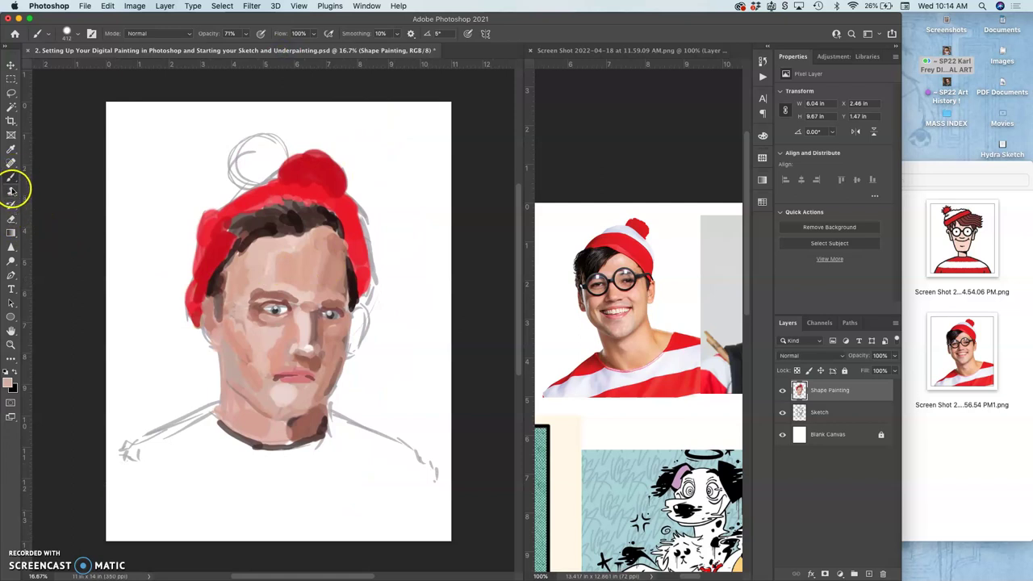
pyautogui.keyDown('alt'); pyautogui.click(629, 243); pyautogui.keyUp('alt')
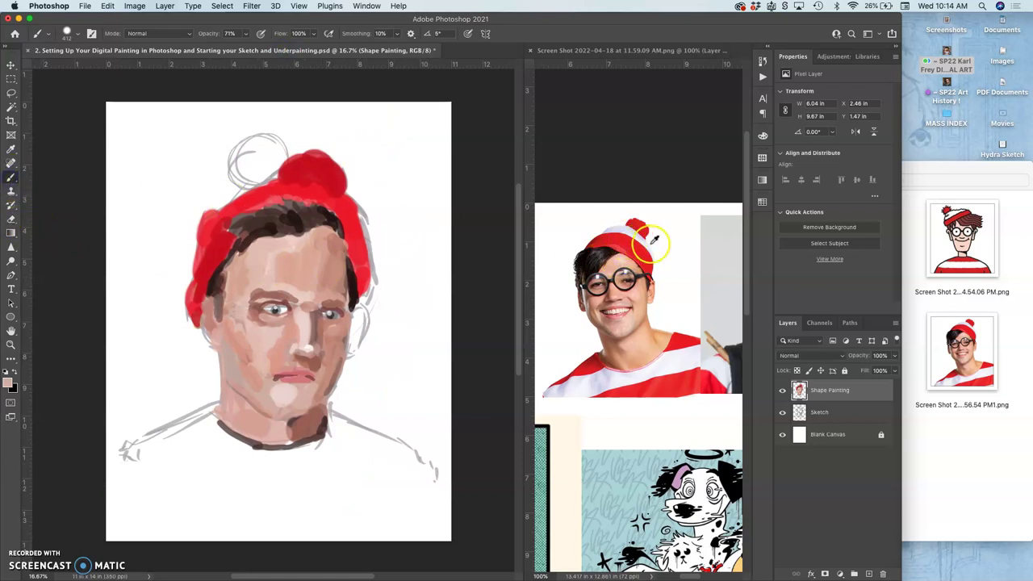
pyautogui.moveTo(329, 161); pyautogui.dragTo(315, 184)
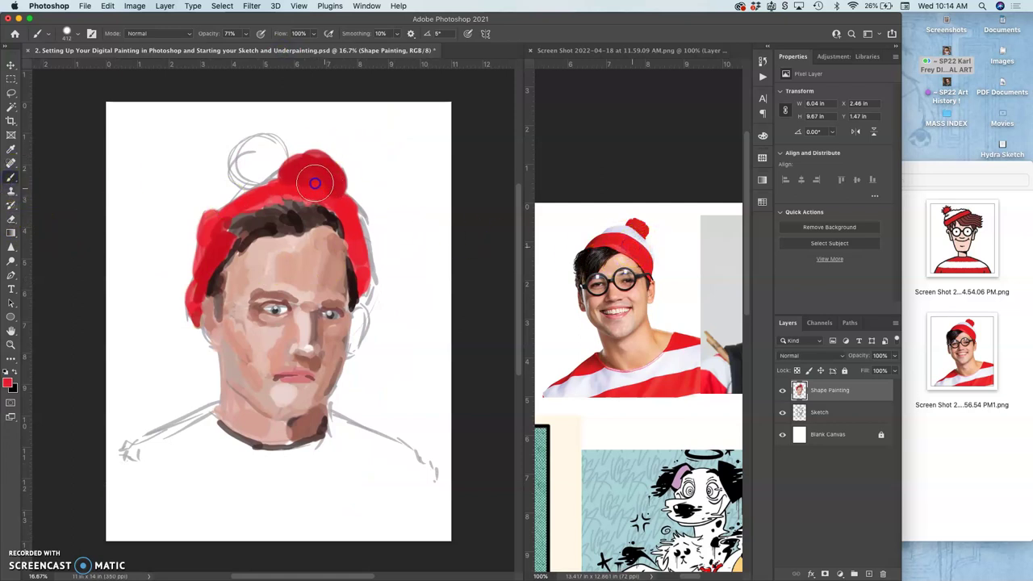
# Step: Paint the shirt's shoulder stripes in dark red sampled from the striped shirt, overlaid with brighter red from the painted hat
pyautogui.keyDown('alt'); pyautogui.click(593, 360); pyautogui.keyUp('alt')
pyautogui.moveTo(213, 406)
pyautogui.mouseDown()
pyautogui.moveTo(133, 449)
pyautogui.moveTo(180, 435)
pyautogui.moveTo(161, 452)
pyautogui.moveTo(169, 443)
pyautogui.moveTo(156, 454)
pyautogui.moveTo(129, 447)
pyautogui.moveTo(171, 430)
pyautogui.moveTo(134, 446)
pyautogui.mouseUp()
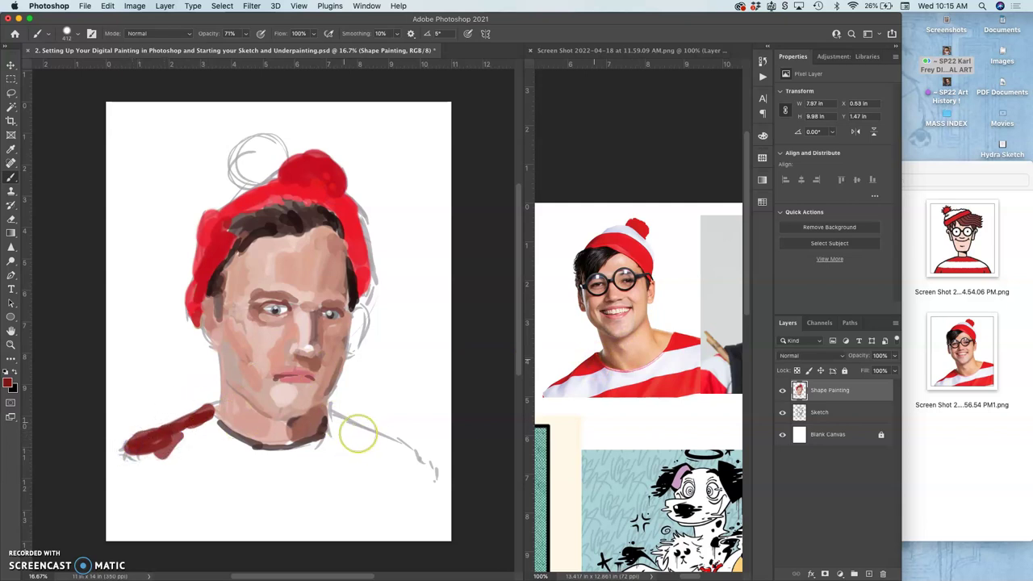
pyautogui.moveTo(337, 419)
pyautogui.mouseDown()
pyautogui.moveTo(356, 440)
pyautogui.moveTo(351, 426)
pyautogui.moveTo(402, 447)
pyautogui.moveTo(365, 227)
pyautogui.moveTo(338, 185)
pyautogui.moveTo(370, 446)
pyautogui.moveTo(343, 438)
pyautogui.moveTo(399, 446)
pyautogui.mouseUp()
pyautogui.keyDown('alt'); pyautogui.click(338, 182); pyautogui.keyUp('alt')
pyautogui.moveTo(188, 410)
pyautogui.mouseDown()
pyautogui.moveTo(188, 444)
pyautogui.moveTo(199, 427)
pyautogui.moveTo(214, 440)
pyautogui.moveTo(210, 422)
pyautogui.moveTo(218, 435)
pyautogui.moveTo(176, 436)
pyautogui.moveTo(259, 303)
pyautogui.moveTo(255, 218)
pyautogui.moveTo(211, 230)
pyautogui.moveTo(187, 432)
pyautogui.moveTo(151, 446)
pyautogui.moveTo(217, 435)
pyautogui.mouseUp()
# Step: Touch up the outer end of the left shoulder stripe with reds sampled from the painted hat
pyautogui.keyDown('alt'); pyautogui.click(211, 233); pyautogui.keyUp('alt')
pyautogui.keyDown('alt'); pyautogui.click(299, 186); pyautogui.keyUp('alt')
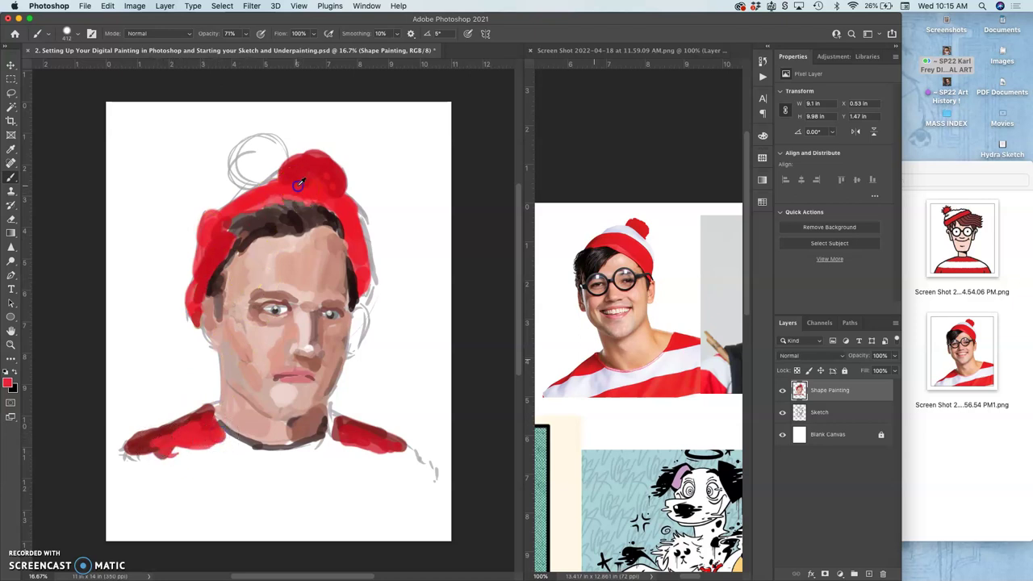
pyautogui.moveTo(131, 448); pyautogui.dragTo(146, 440)
pyautogui.press('super+z')
pyautogui.keyDown('alt'); pyautogui.click(290, 192); pyautogui.keyUp('alt')
pyautogui.moveTo(137, 445)
pyautogui.mouseDown()
pyautogui.moveTo(161, 432)
pyautogui.moveTo(134, 447)
pyautogui.mouseUp()
# Step: Paint white shirt stripes beneath both red shoulder stripes using white sampled from the canvas
pyautogui.keyDown('alt'); pyautogui.click(231, 465); pyautogui.keyUp('alt')
pyautogui.moveTo(155, 463); pyautogui.dragTo(181, 454)
pyautogui.moveTo(155, 459)
pyautogui.mouseDown()
pyautogui.moveTo(172, 447)
pyautogui.moveTo(205, 458)
pyautogui.mouseUp()
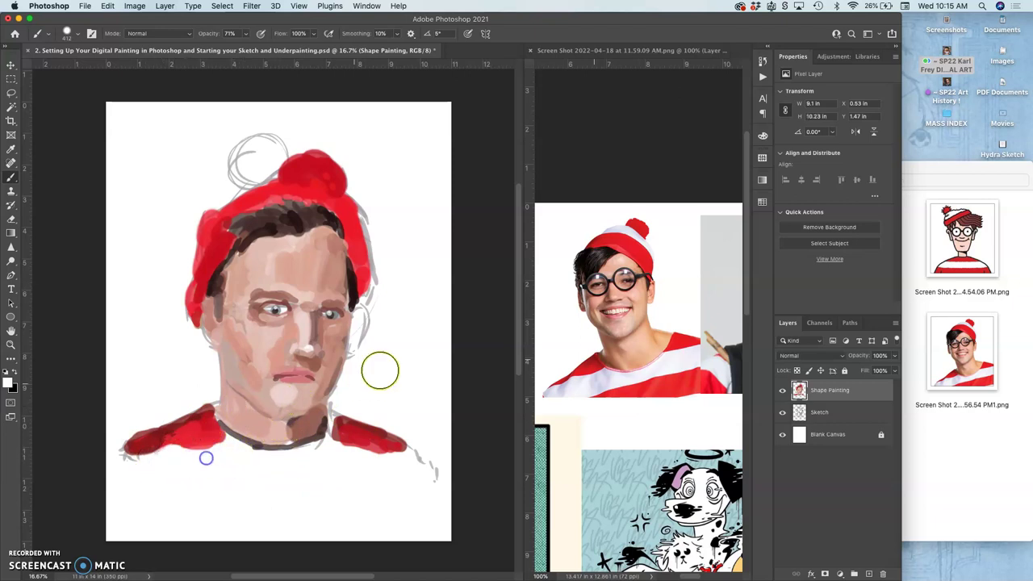
pyautogui.moveTo(337, 446); pyautogui.dragTo(403, 461)
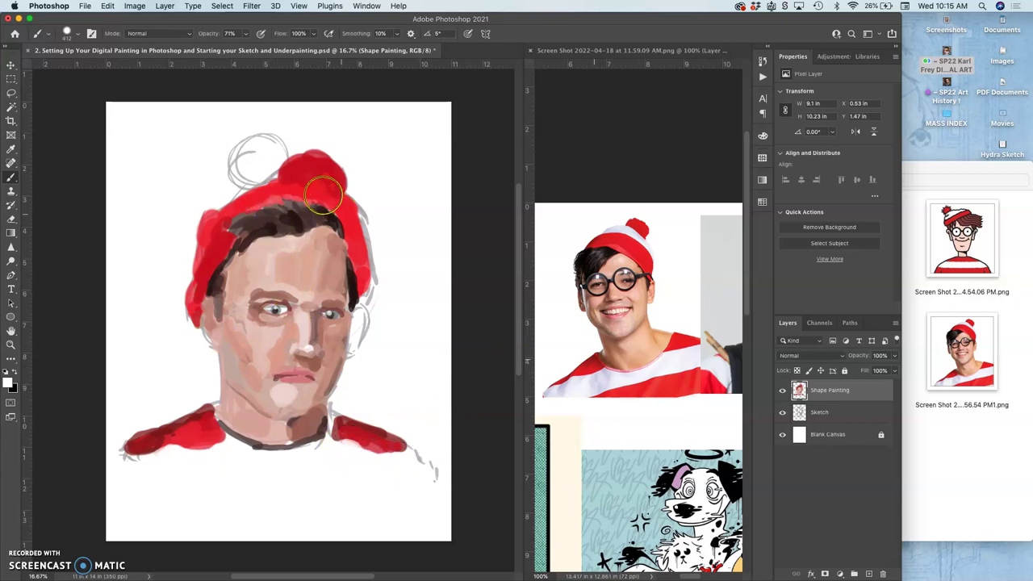
# Step: Paint pale lavender, grey-blue and peach strokes on the upper hat below the sketched pom-pom using colours sampled from the reference images
pyautogui.moveTo(262, 184)
pyautogui.mouseDown()
pyautogui.moveTo(221, 205)
pyautogui.moveTo(268, 185)
pyautogui.mouseUp()
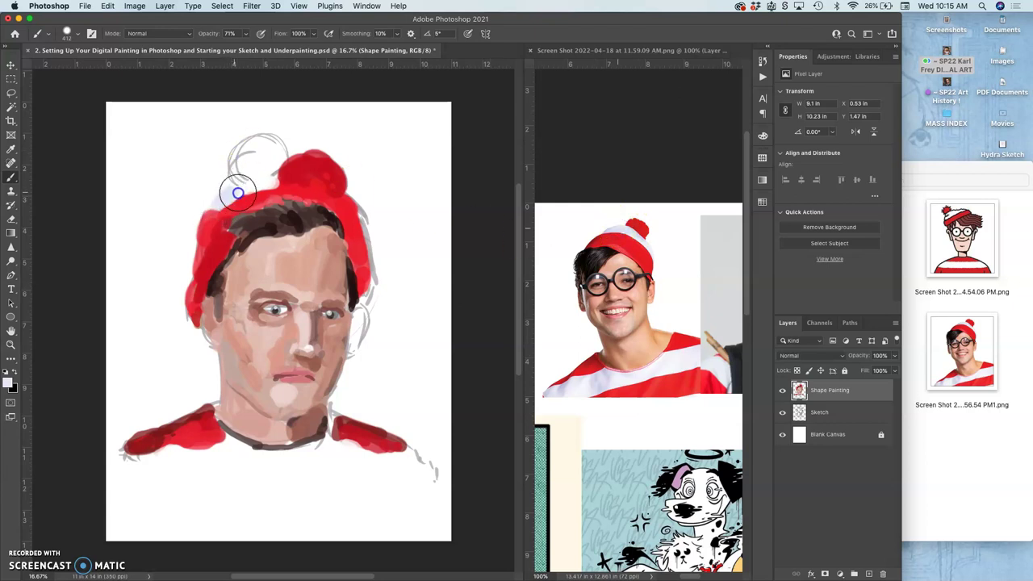
pyautogui.keyDown('alt'); pyautogui.click(618, 459); pyautogui.keyUp('alt')
pyautogui.moveTo(267, 173); pyautogui.dragTo(268, 173)
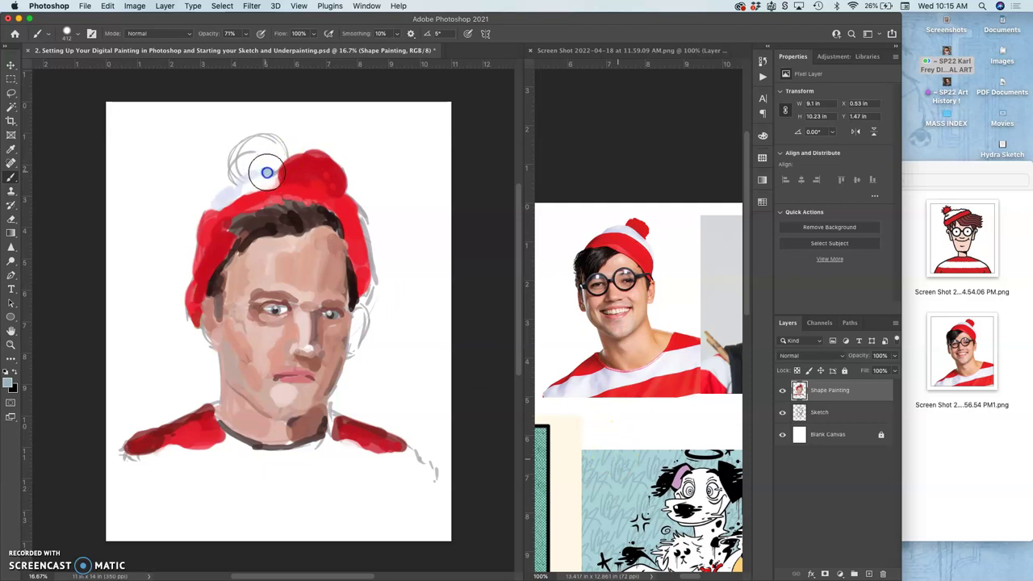
pyautogui.click(266, 173)
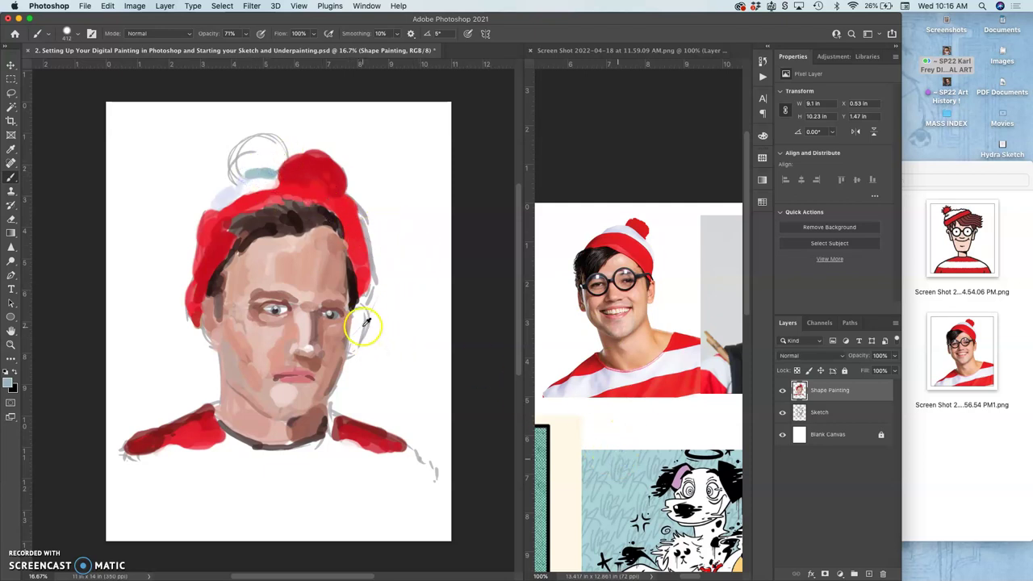
pyautogui.moveTo(257, 180)
pyautogui.mouseDown()
pyautogui.moveTo(238, 180)
pyautogui.moveTo(226, 197)
pyautogui.mouseUp()
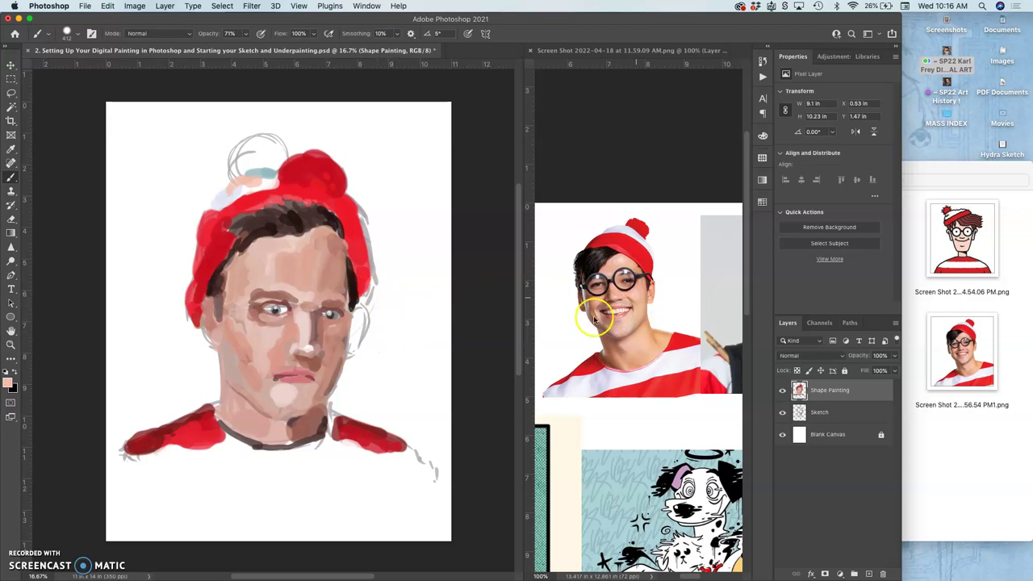
# Step: Bring the reference photo of the man in rectangular black glasses into view and return to the painting
pyautogui.click(651, 50)
pyautogui.hscroll(5, 646, 283)
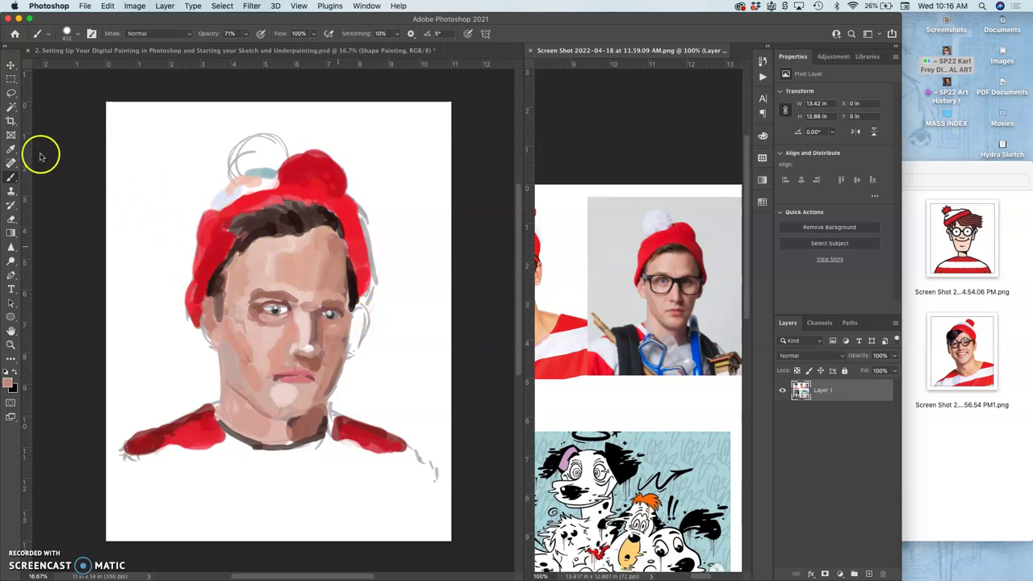
pyautogui.click(251, 51)
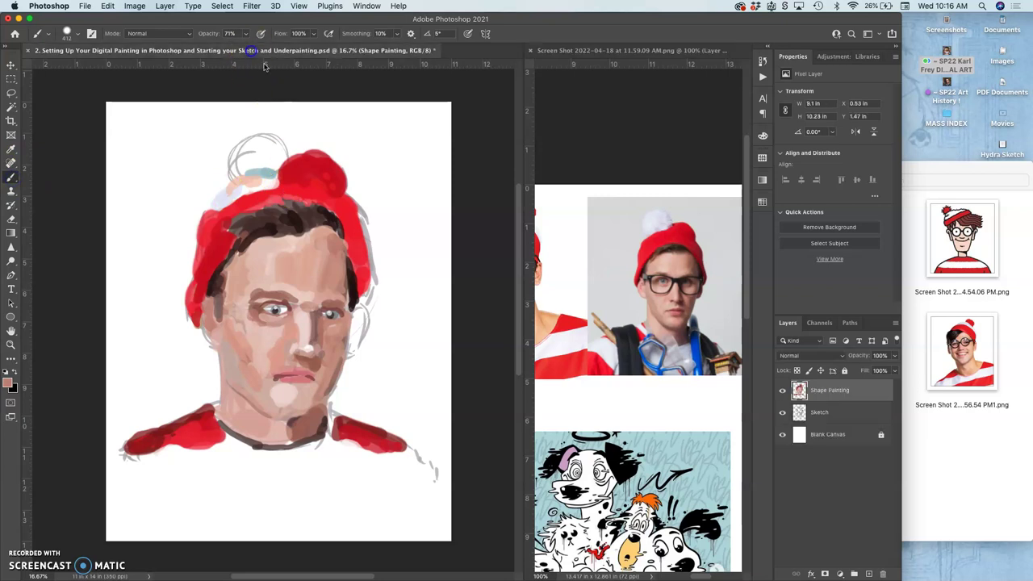